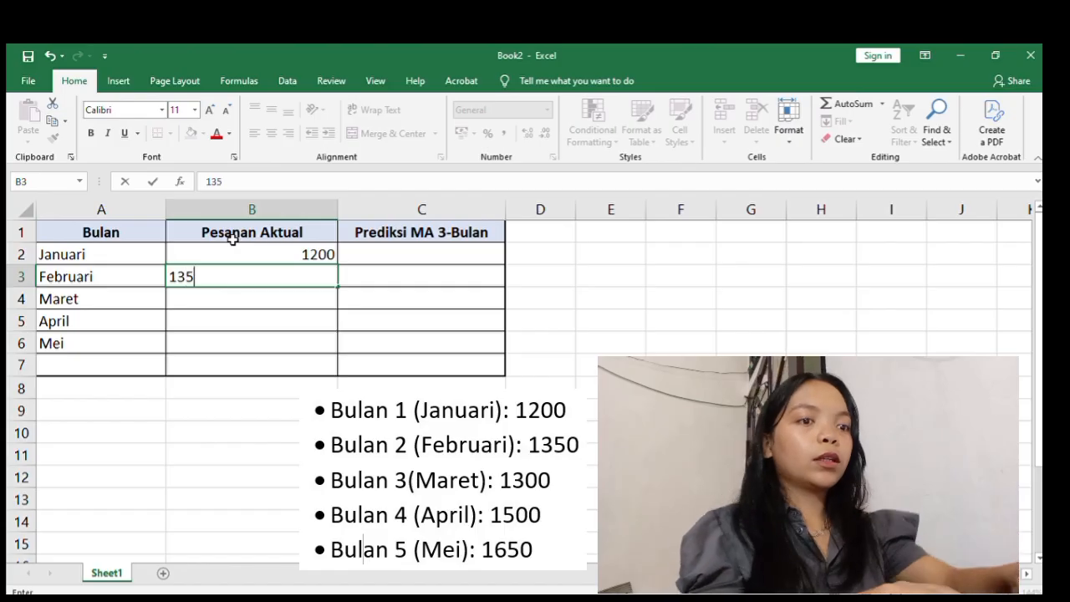
# Fill in the Pesanan Aktual values: 1350 for Februari, 1300 for Maret, 1500 for April and 1650 for Mei.
pyautogui.press('Return')
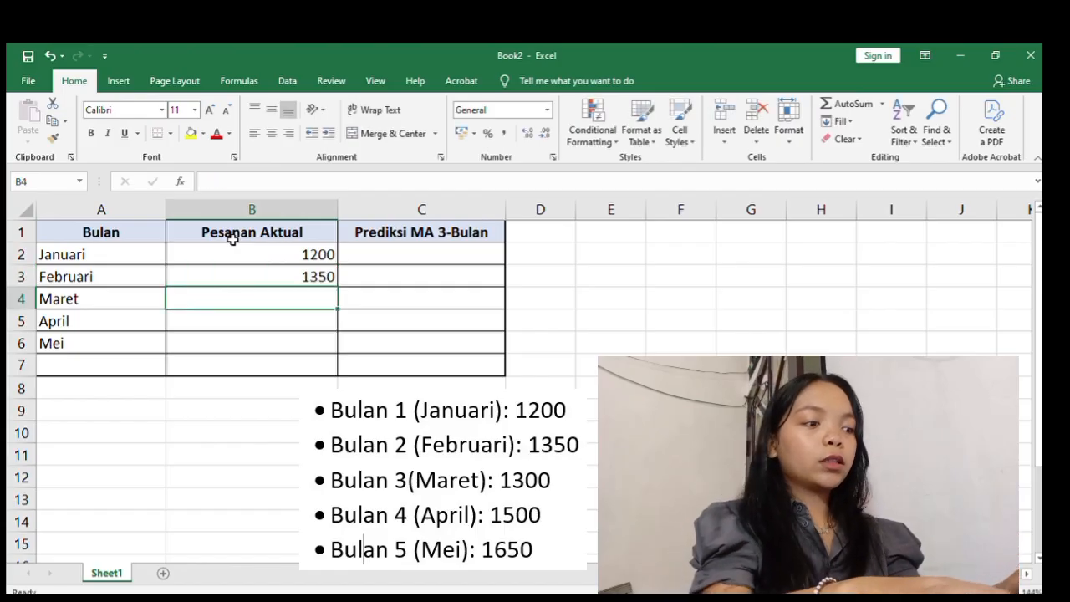
pyautogui.write('1300')
pyautogui.press('Return')
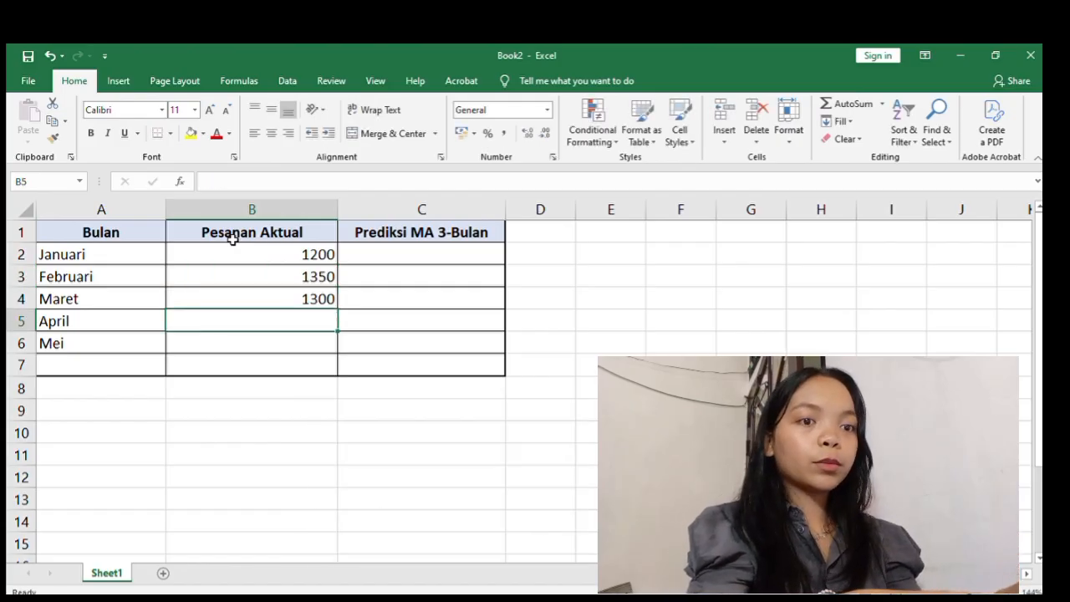
pyautogui.write('1500')
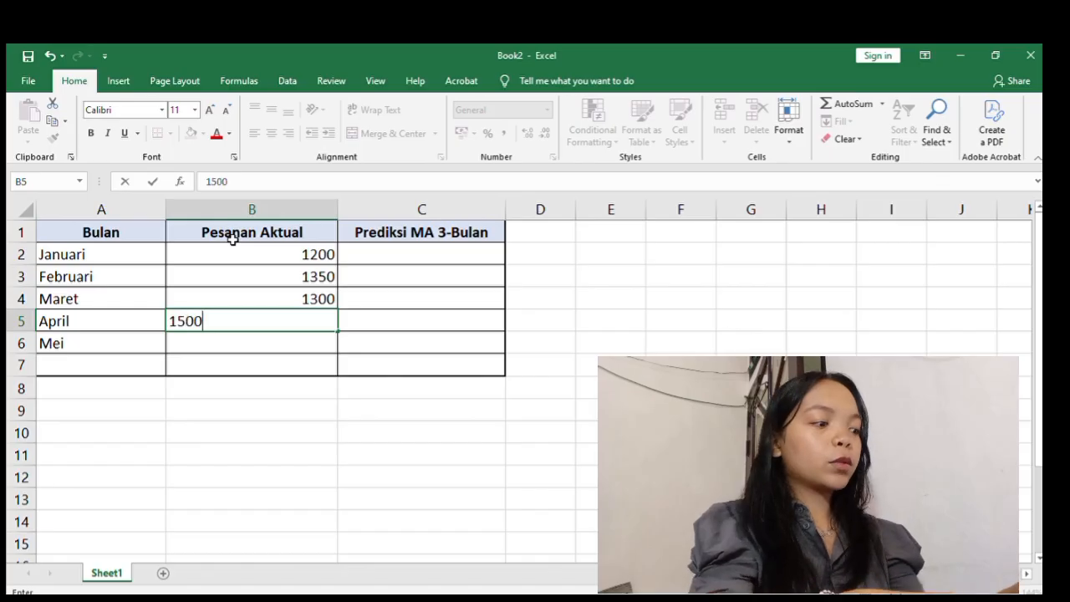
pyautogui.press('Return')
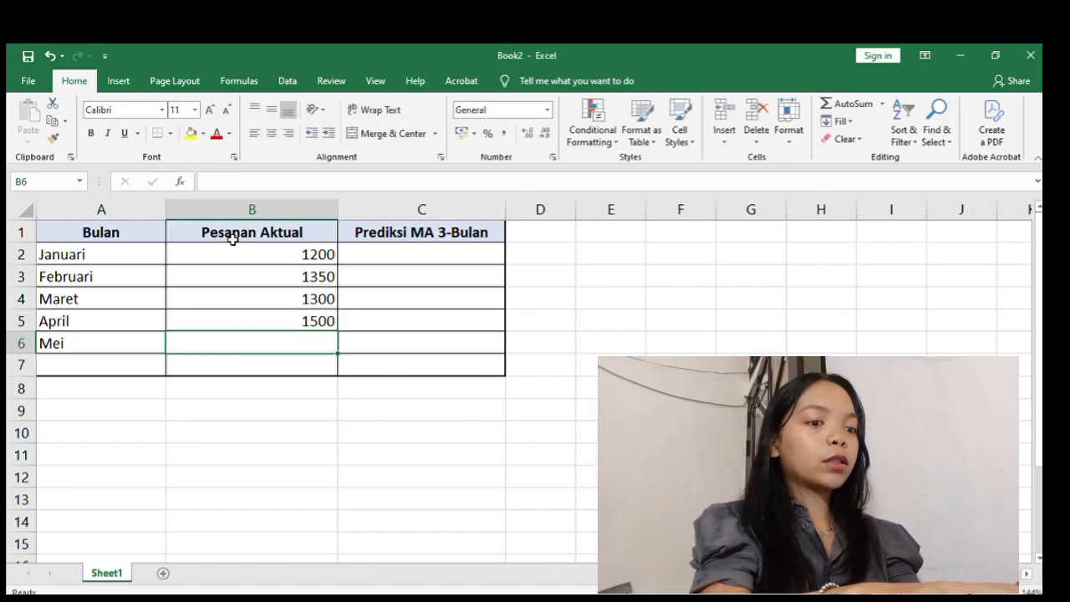
pyautogui.write('1659')
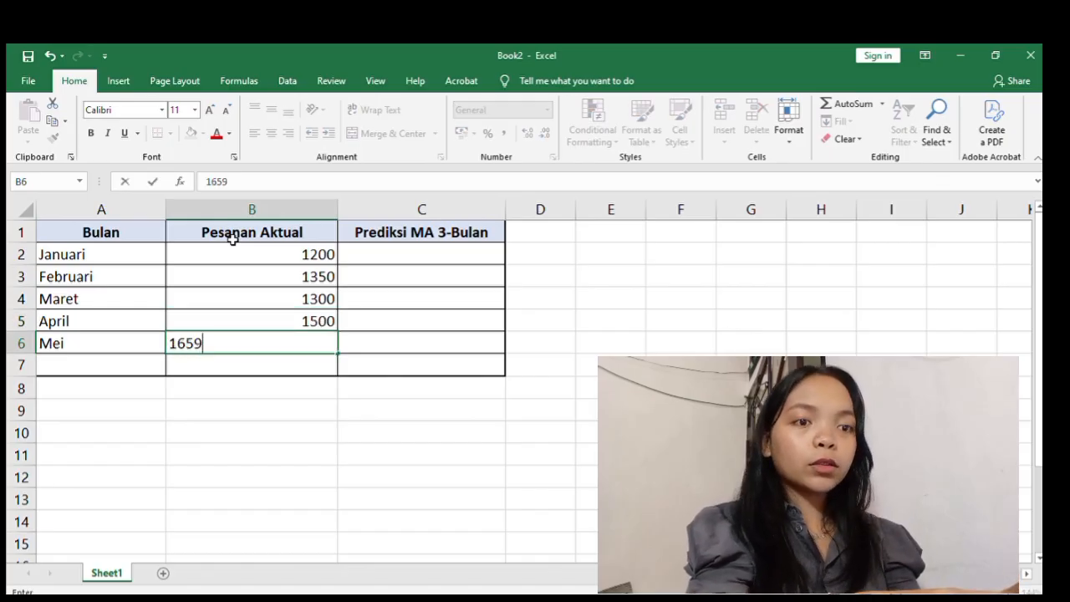
pyautogui.press('BackSpace')
pyautogui.write('0')
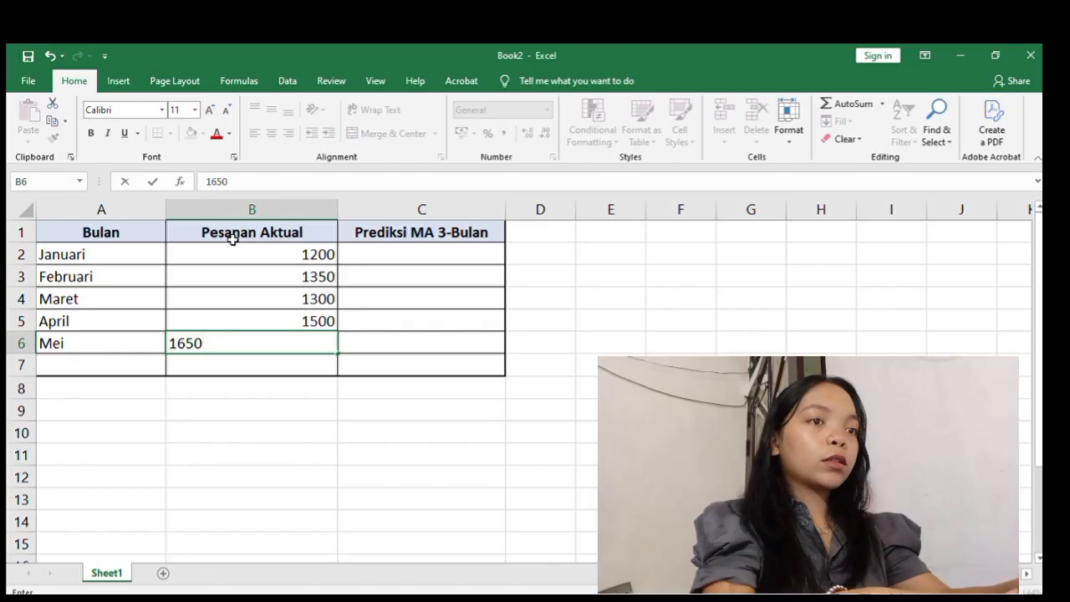
pyautogui.press('Return')
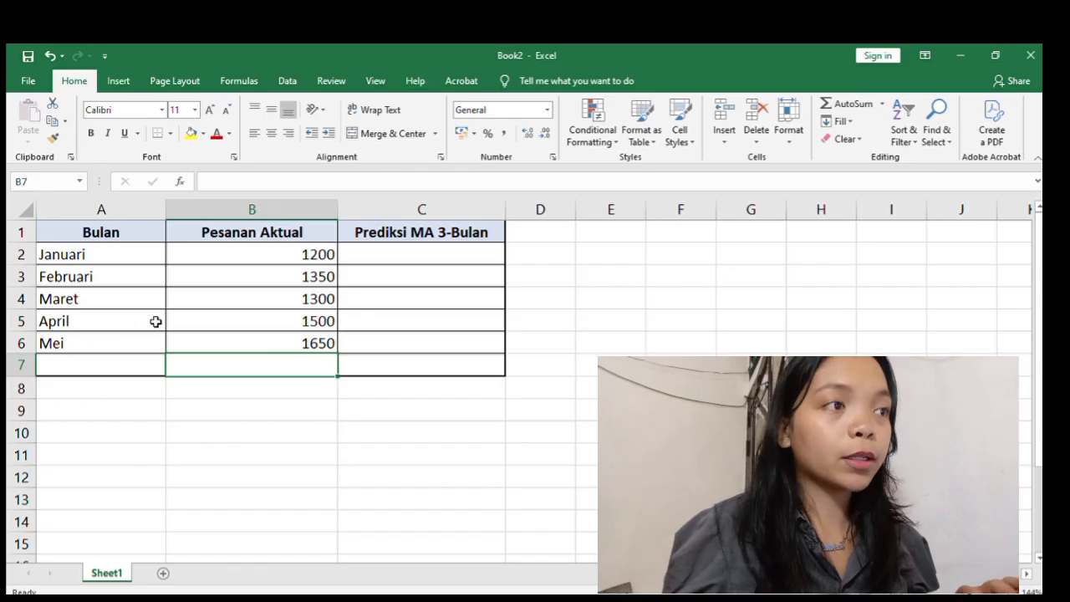
# Build an AVERAGE formula over B2:B4 in April's Prediksi MA 3-Bulan cell, C5.
pyautogui.click(380, 317)
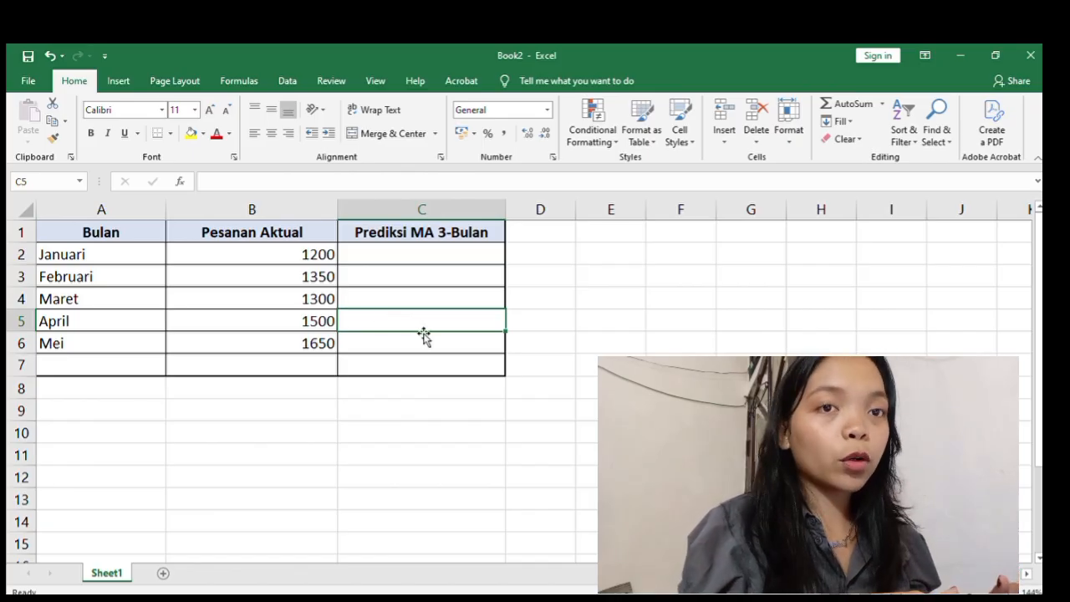
pyautogui.write('=')
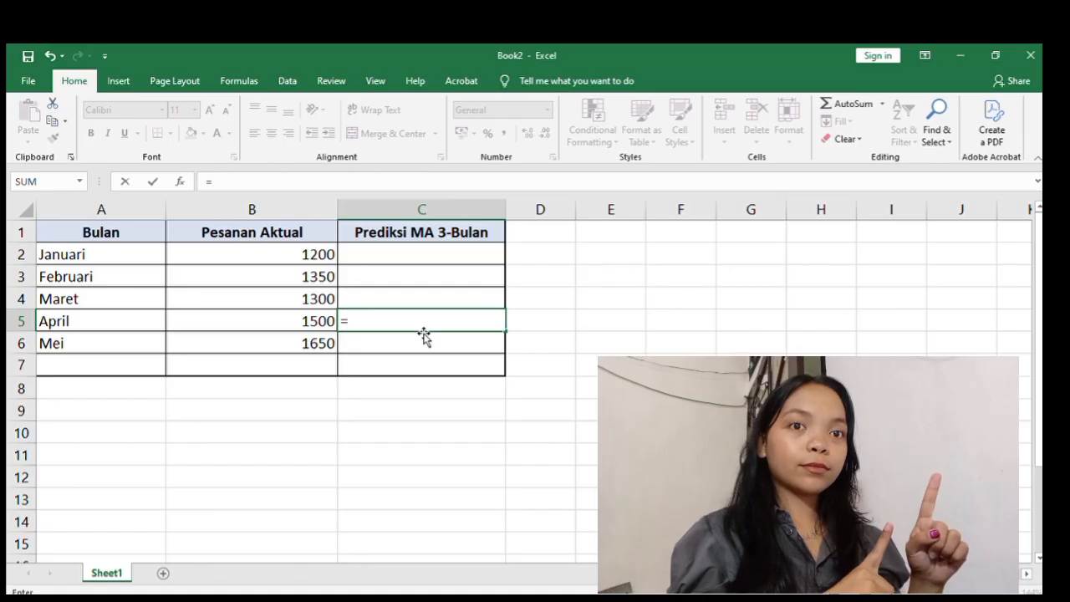
pyautogui.write('A')
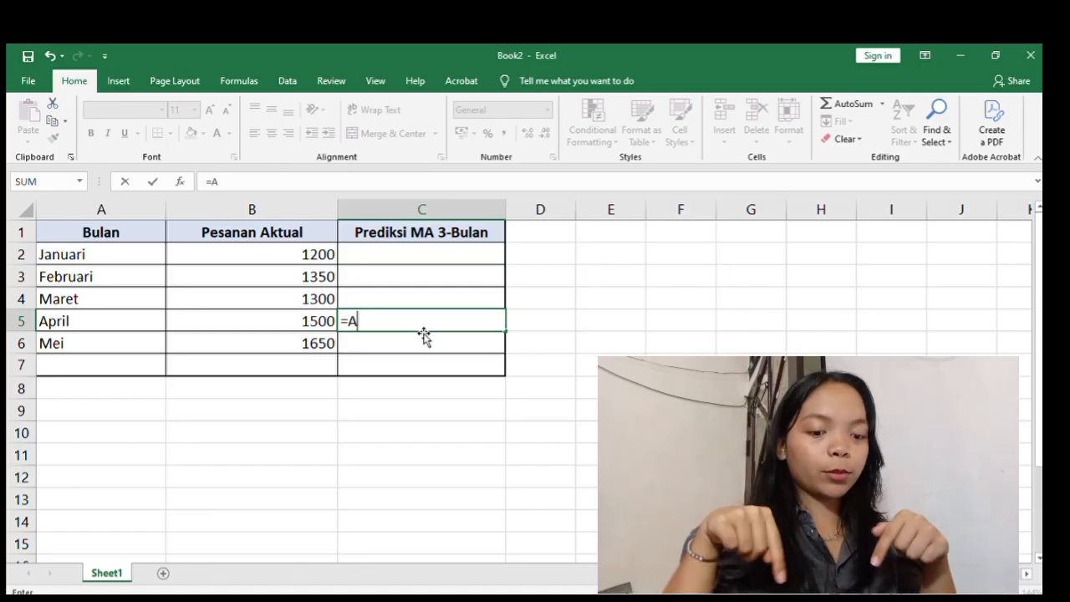
pyautogui.write('VERAGE')
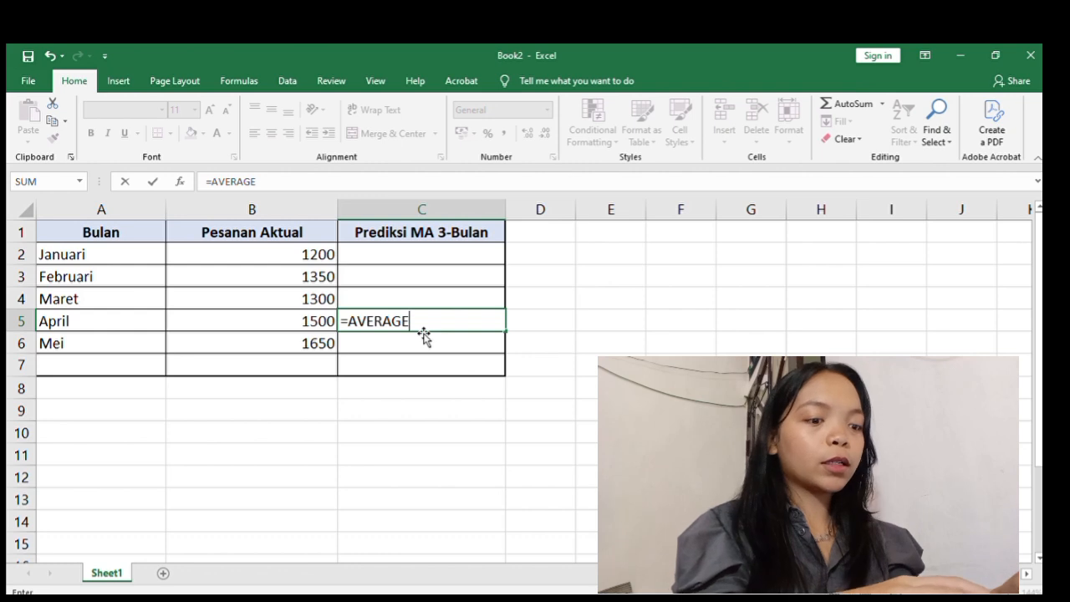
pyautogui.write('()')
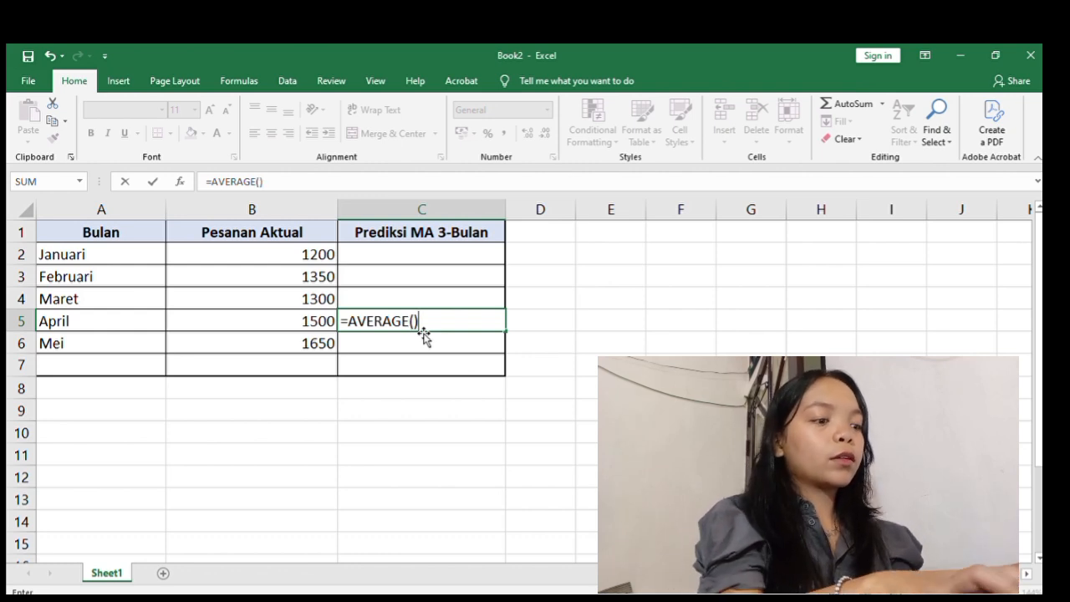
pyautogui.click(415, 321)
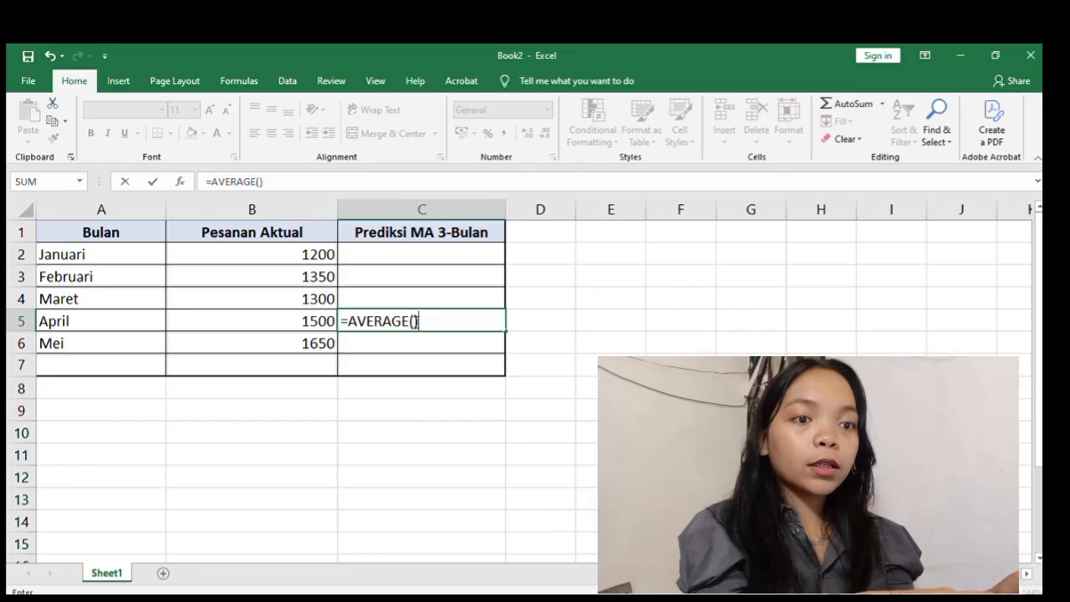
pyautogui.click(416, 321)
pyautogui.write('B')
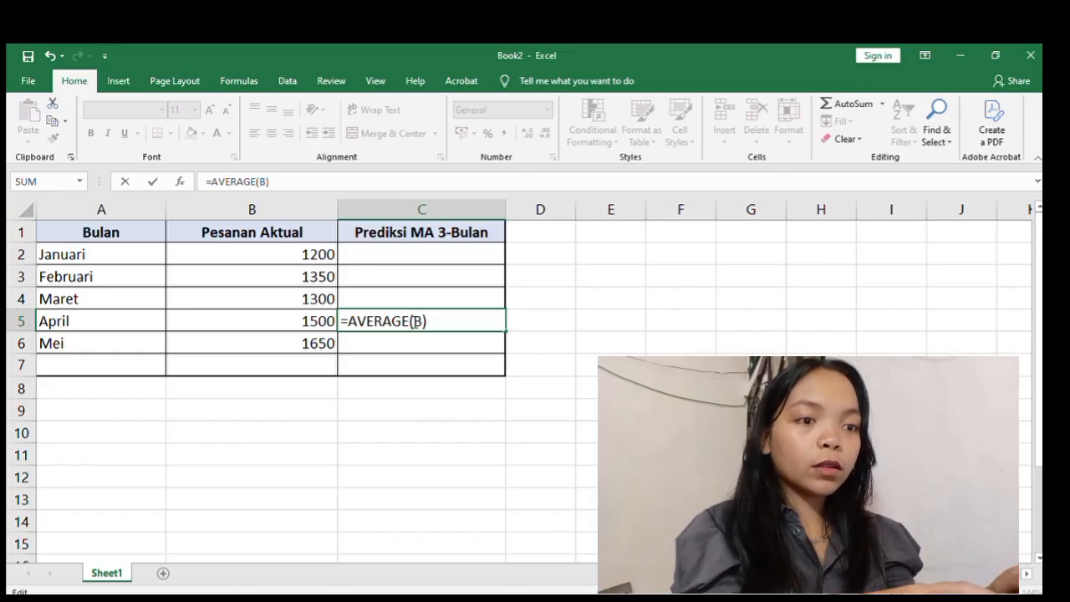
pyautogui.write('4')
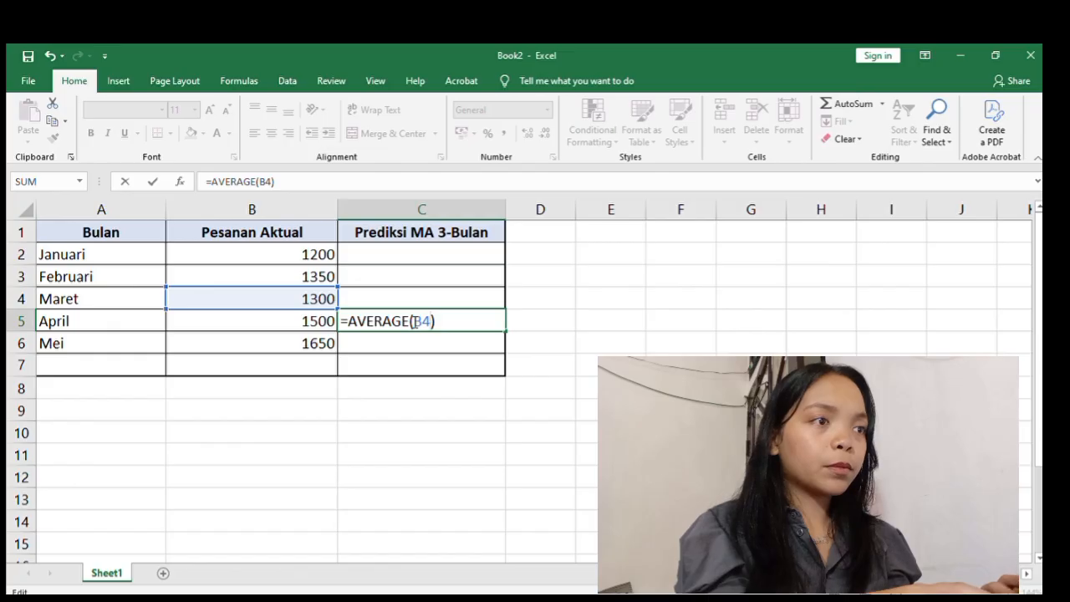
pyautogui.write(':')
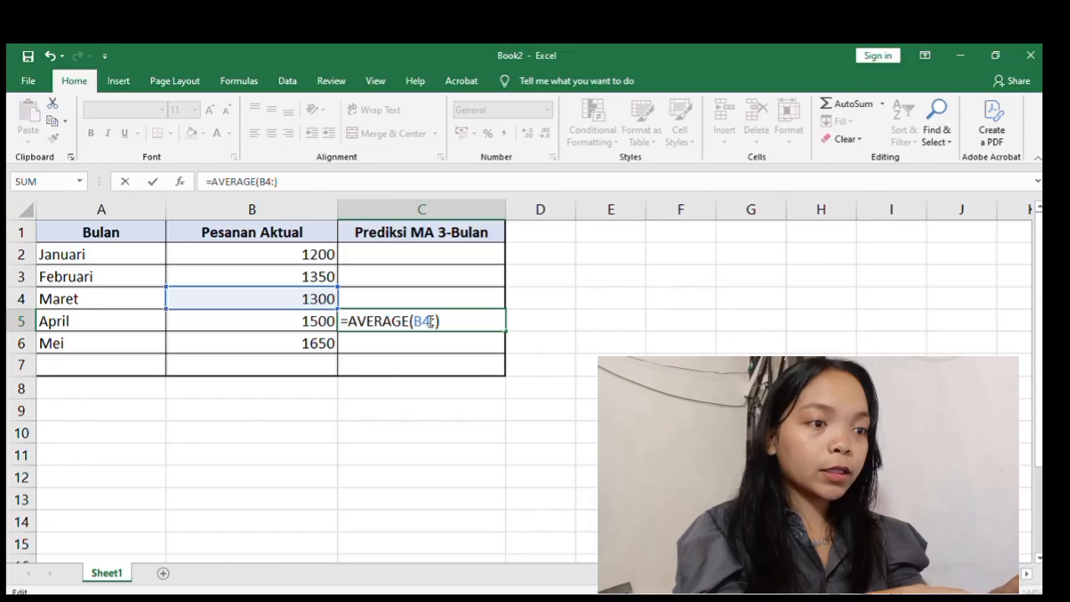
pyautogui.click(430, 322)
pyautogui.press('BackSpace')
pyautogui.write('2:')
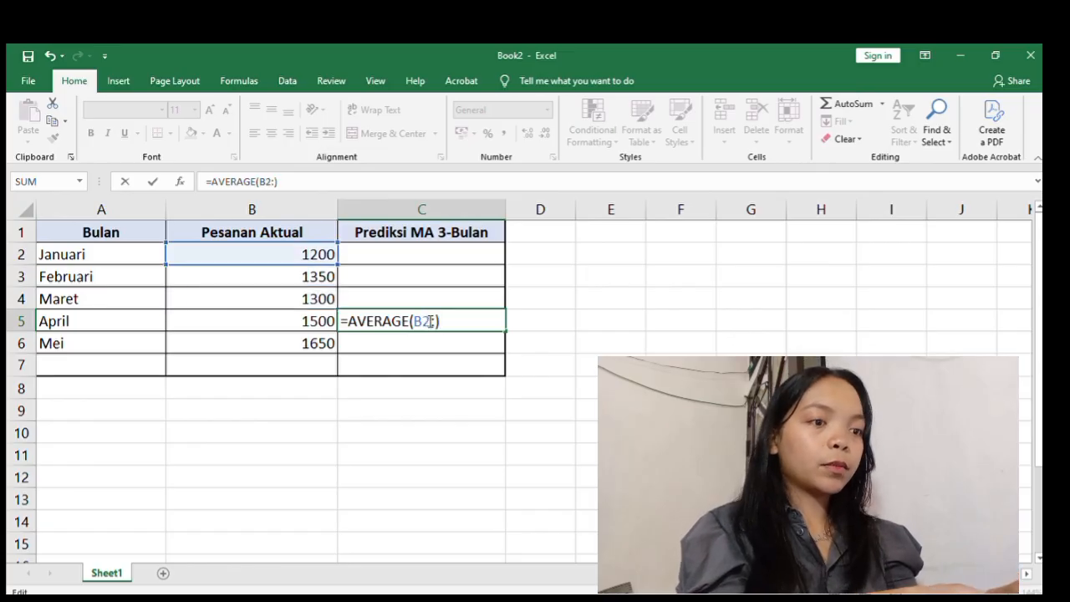
pyautogui.write('B4')
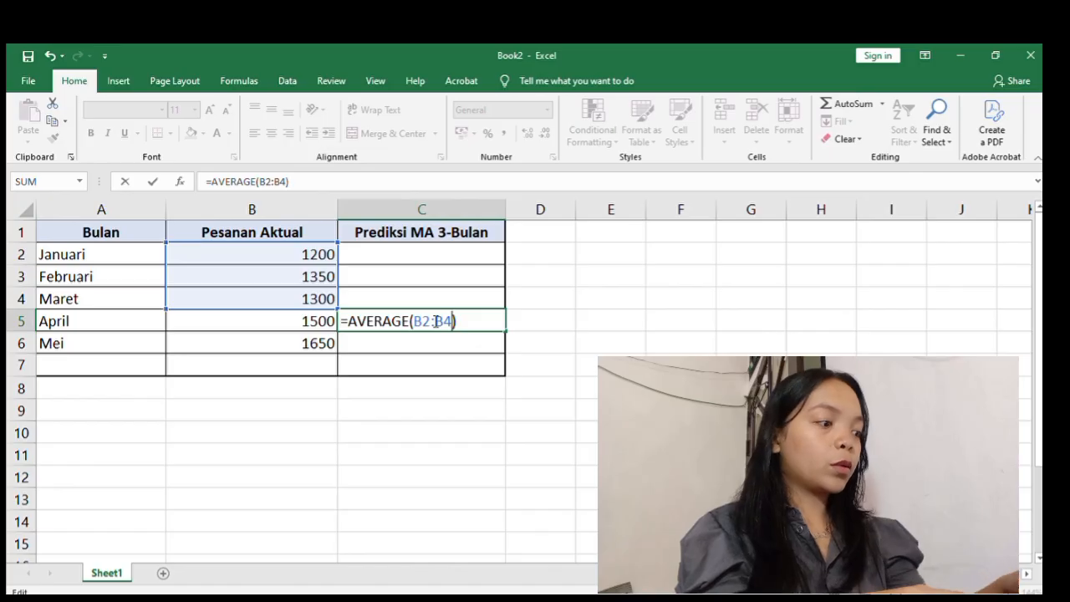
pyautogui.write(')')
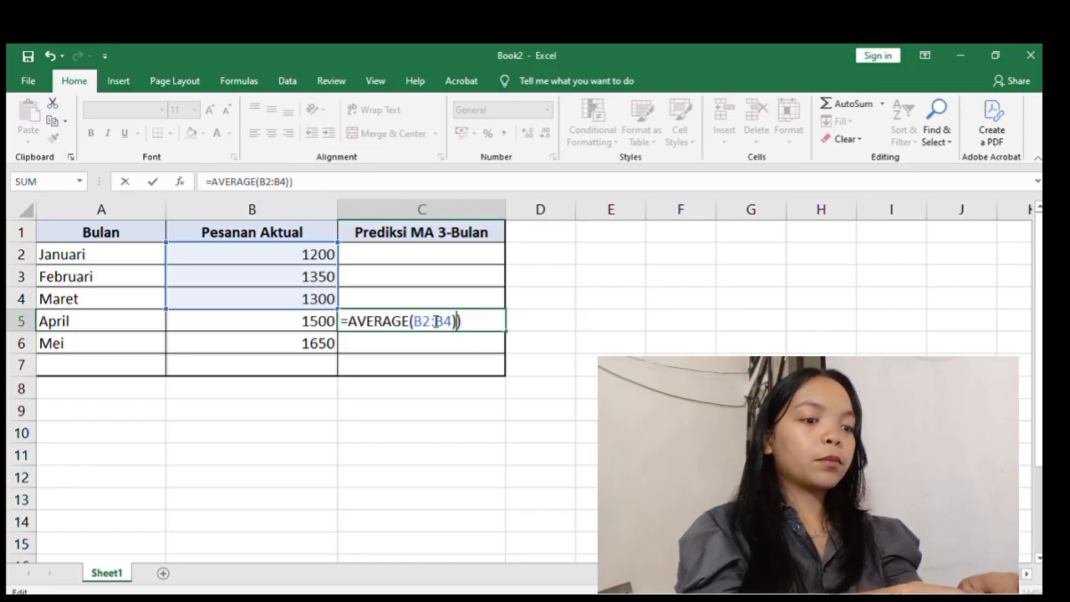
pyautogui.press('Return')
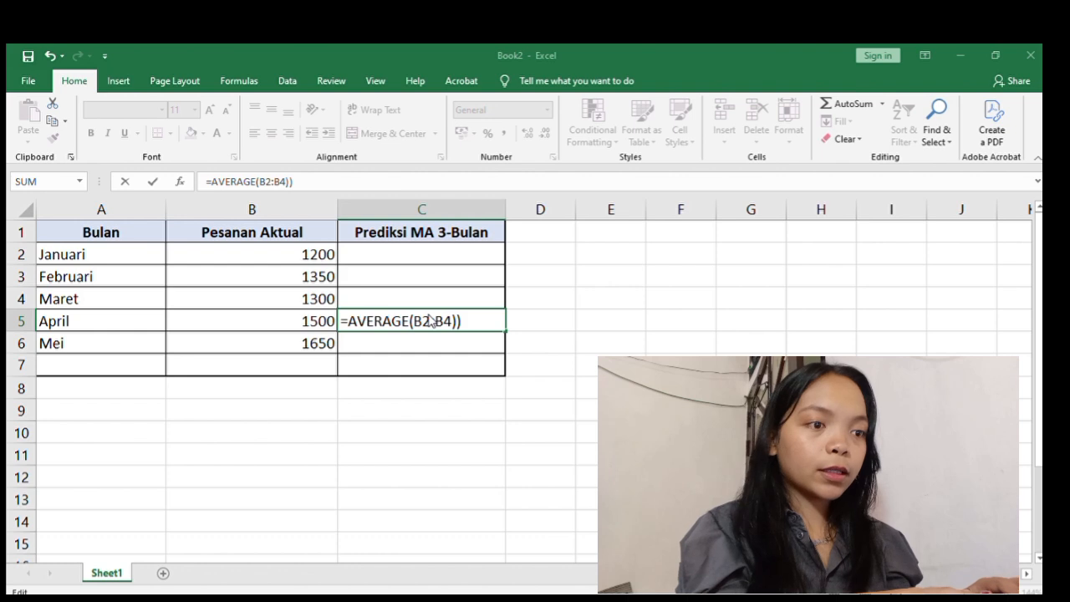
# Remove the extra closing parenthesis from the formula in C5 and commit it as =AVERAGE(B2:B4).
pyautogui.click(558, 379)
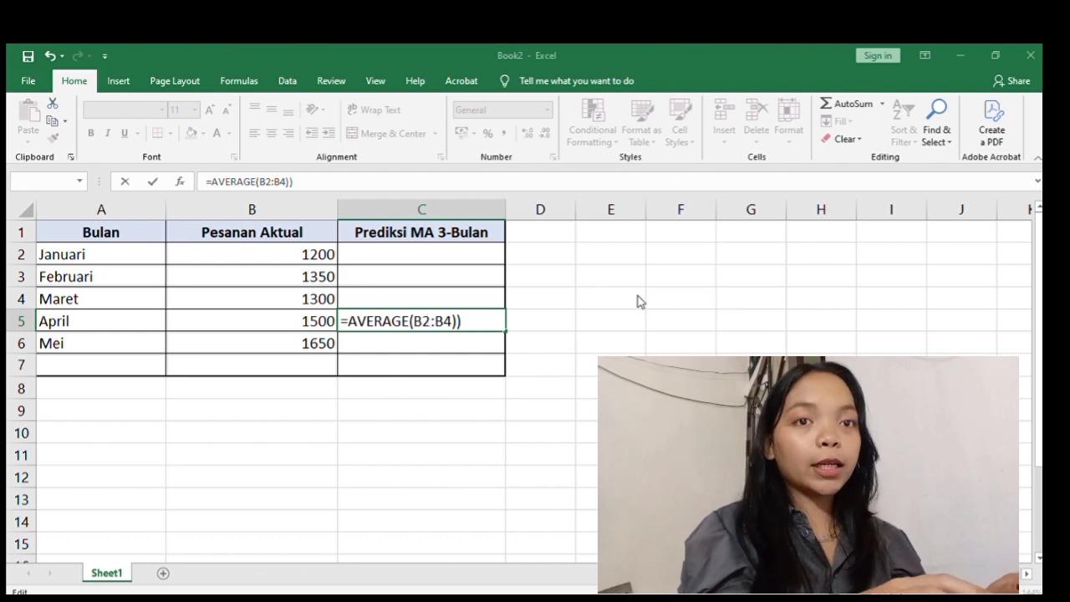
pyautogui.click(718, 266)
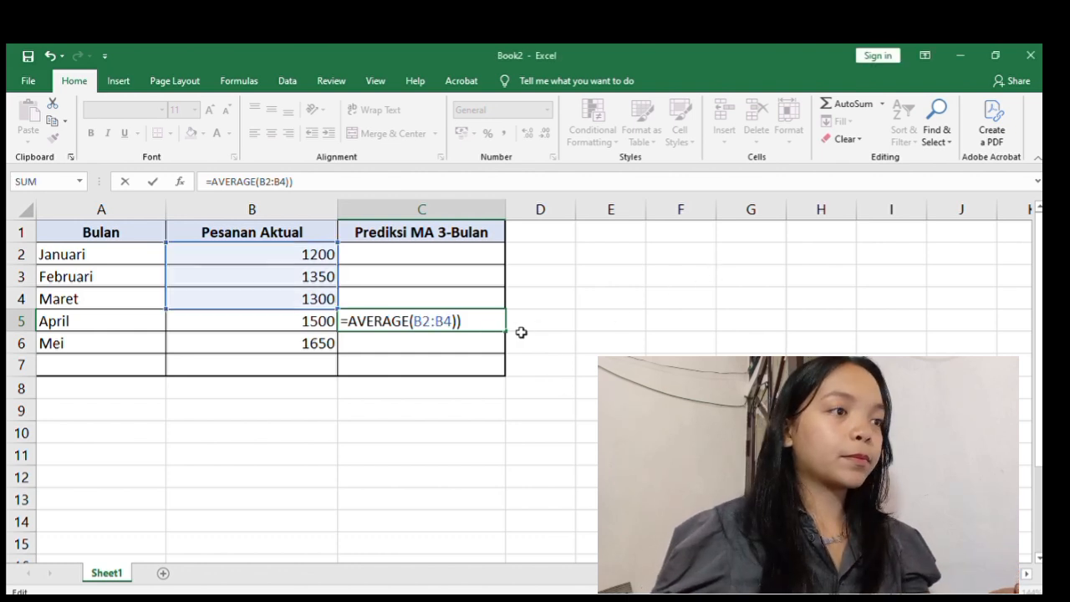
pyautogui.click(479, 322)
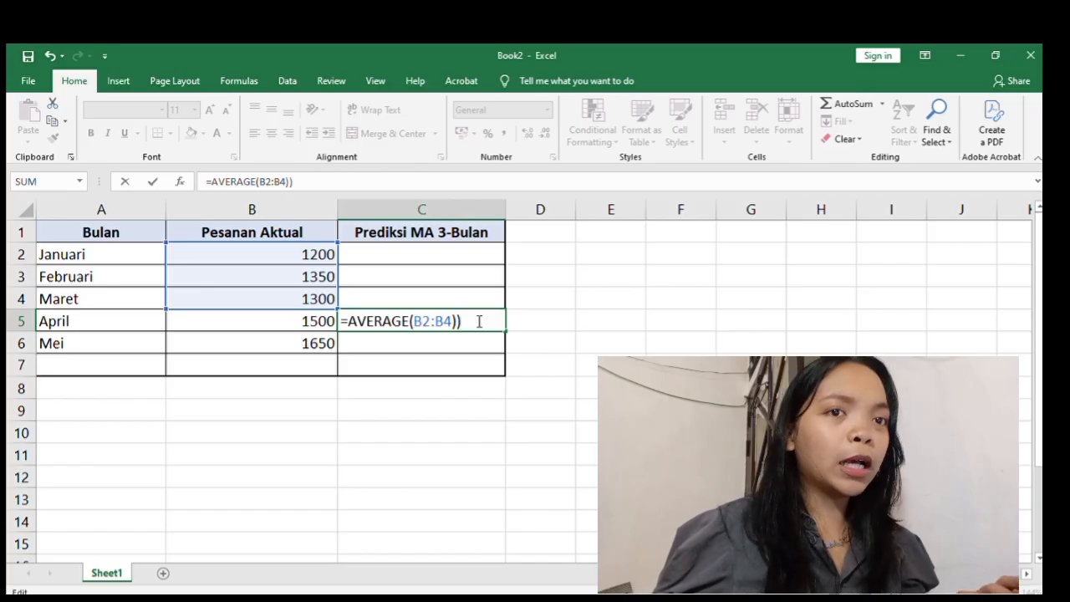
pyautogui.press('BackSpace')
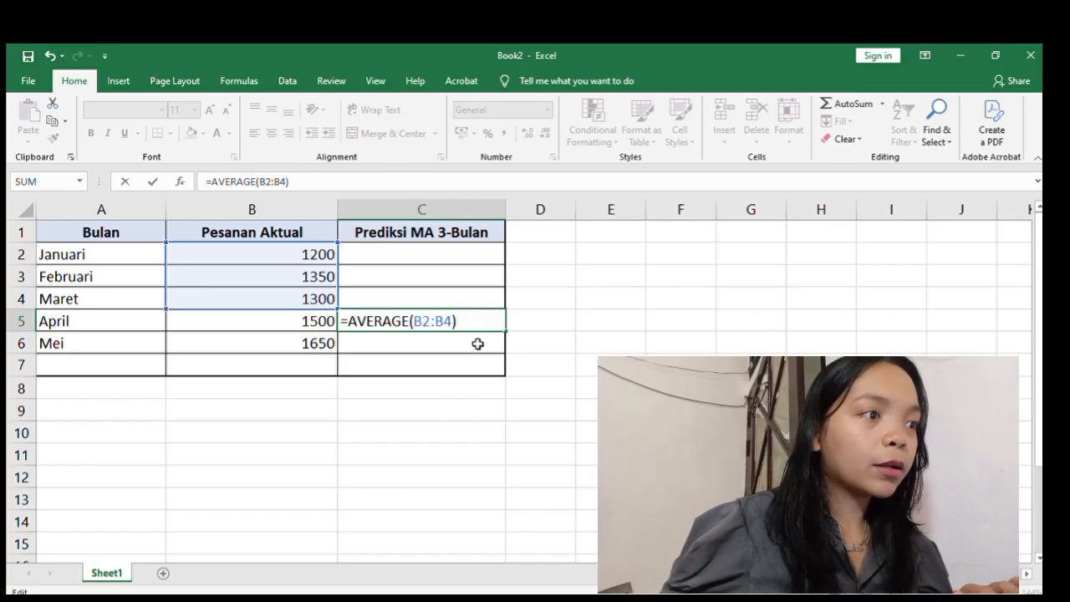
pyautogui.press('Return')
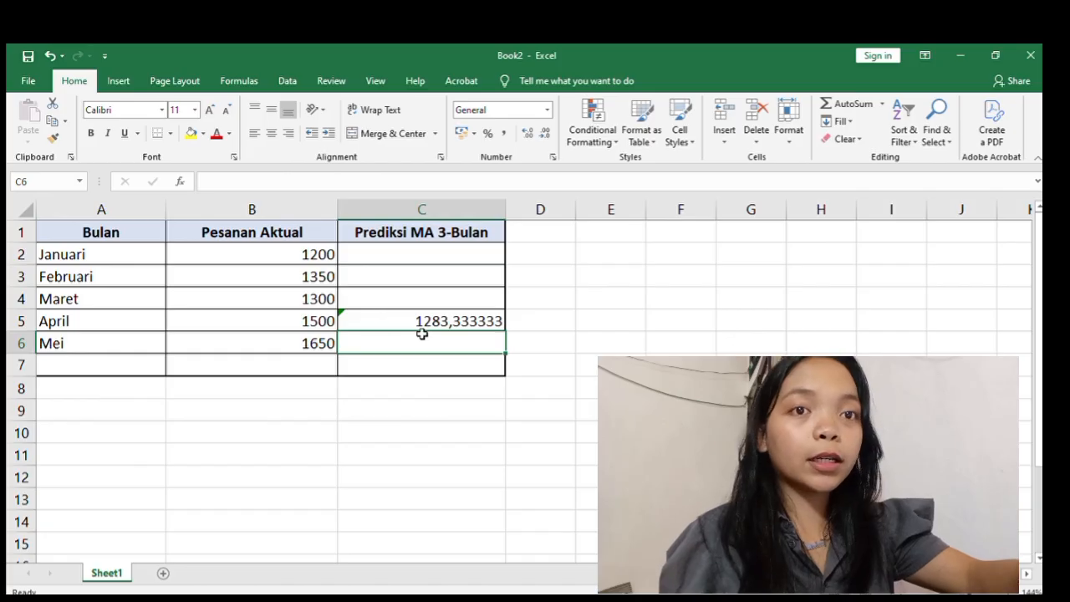
# Fill the three-month average formula from C5 down through C7.
pyautogui.click(491, 326)
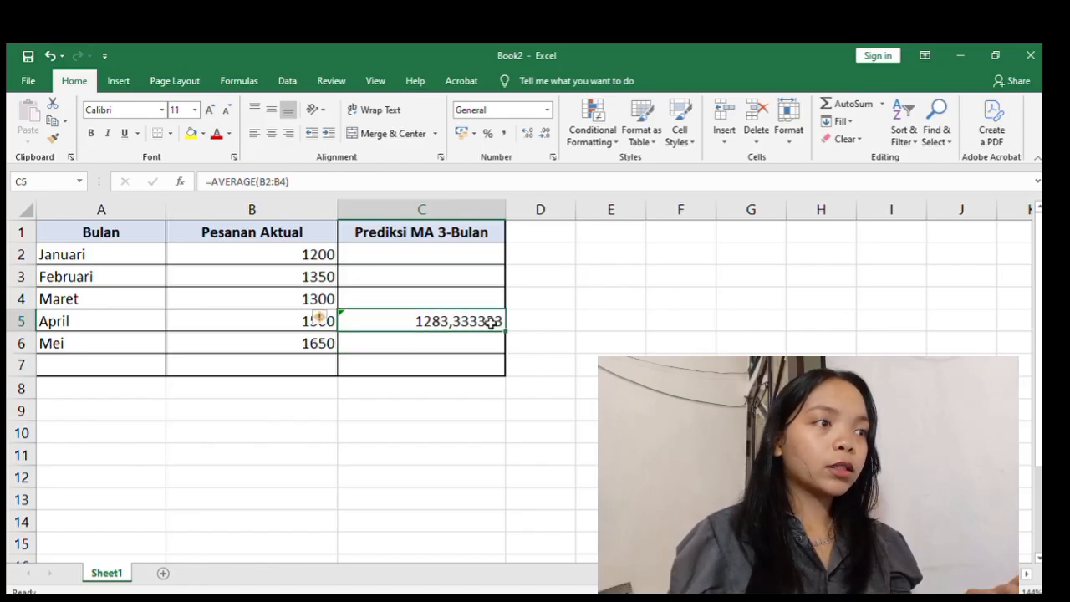
pyautogui.moveTo(501, 343); pyautogui.dragTo(503, 370)
pyautogui.click(542, 372)
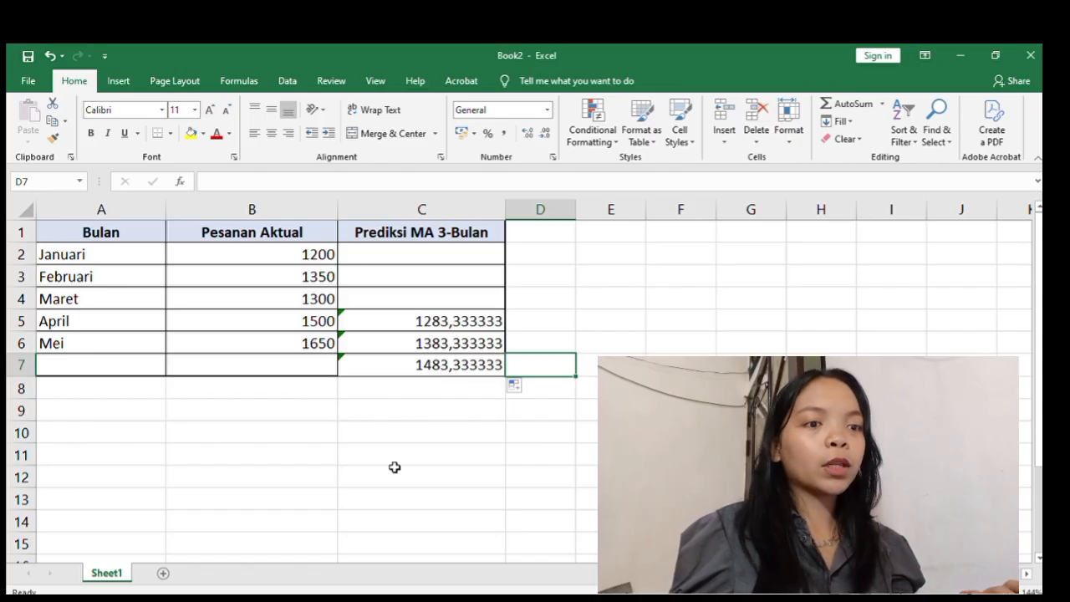
pyautogui.scroll(-1, 325, 358)
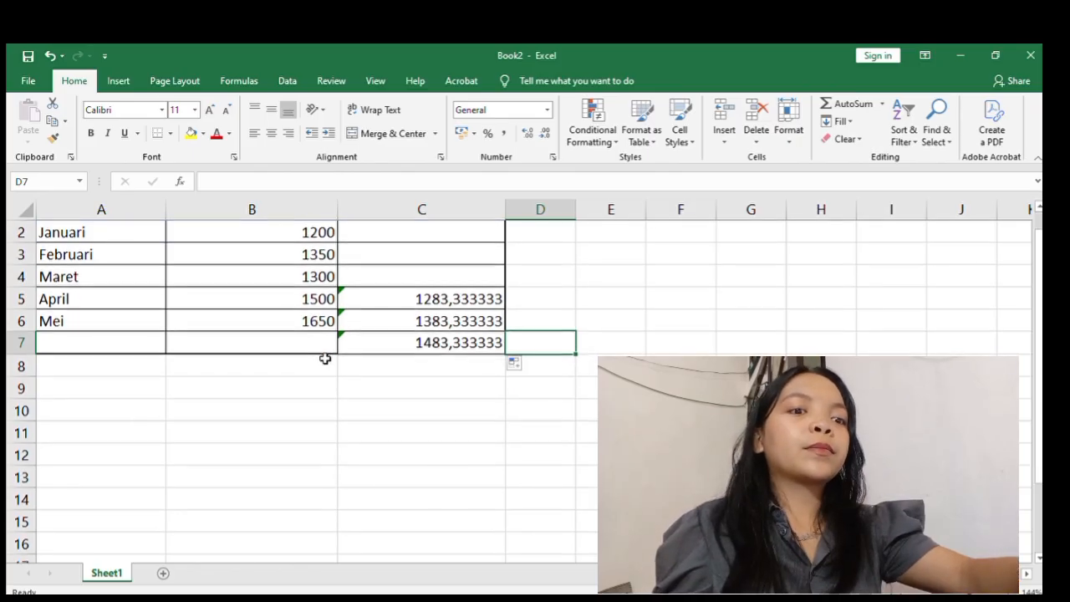
pyautogui.scroll(1, 324, 358)
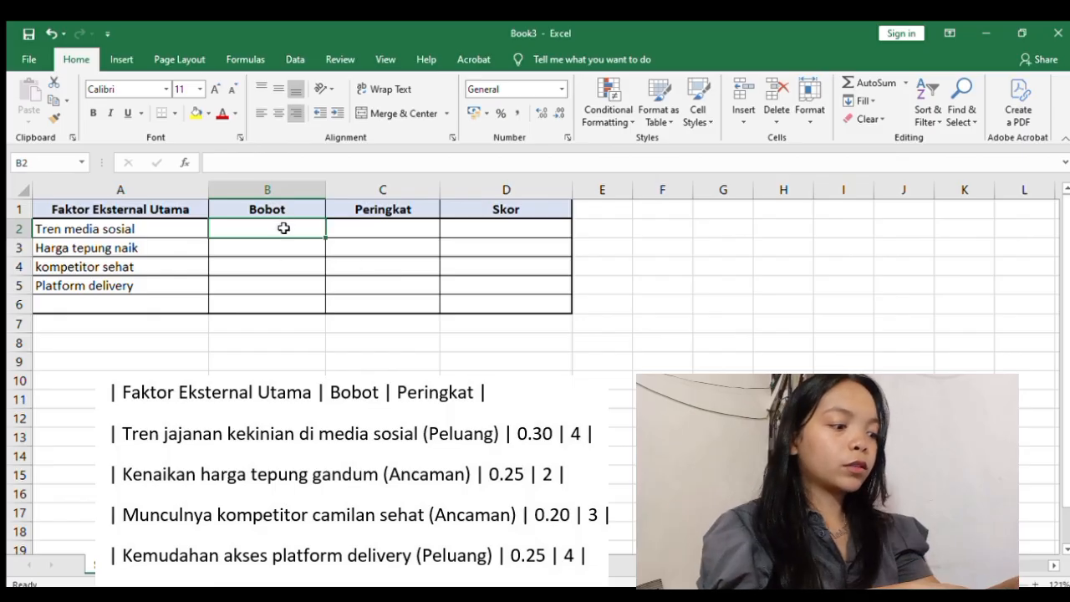
# Fill in the Bobot column: 0,30 for Tren media sosial, 0,25 for Harga tepung naik, 0,20 for kompetitor sehat and 0,25 for Platform delivery.
pyautogui.write('0,')
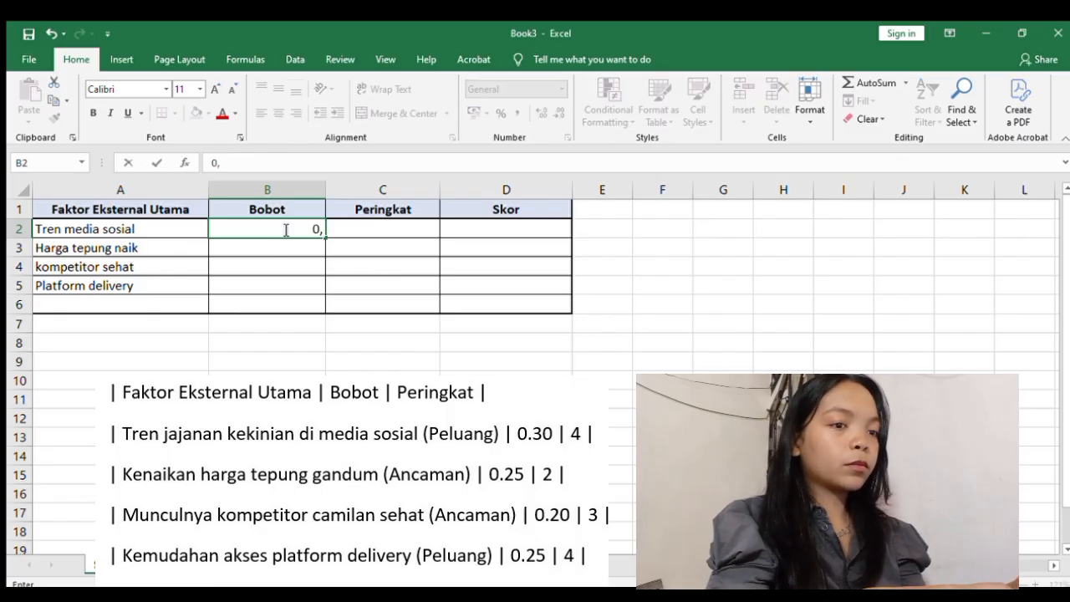
pyautogui.write('30')
pyautogui.press('Return')
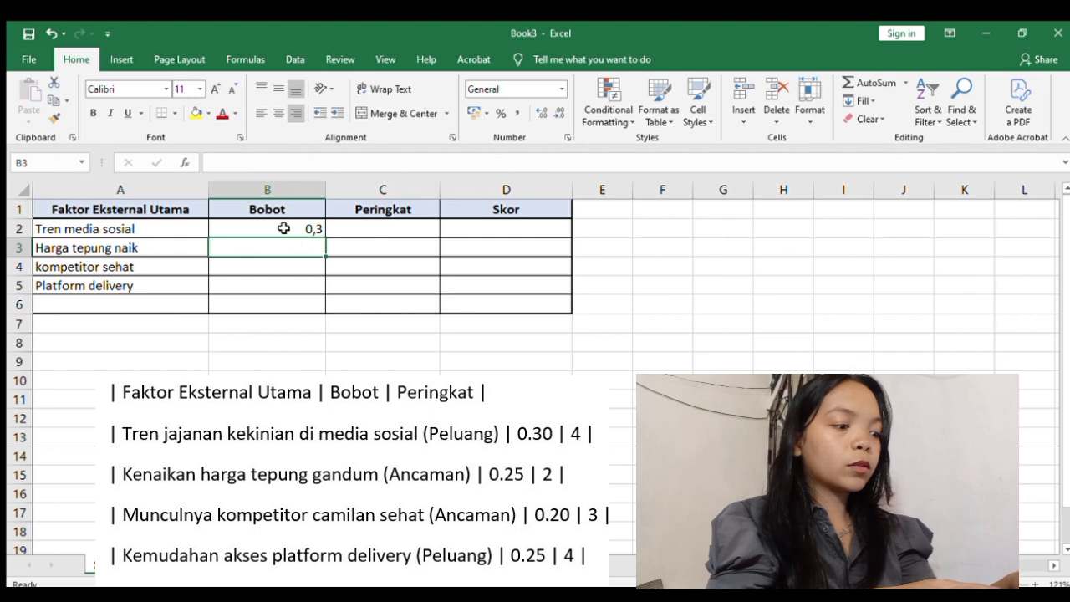
pyautogui.write('0,')
pyautogui.write('25')
pyautogui.press('Return')
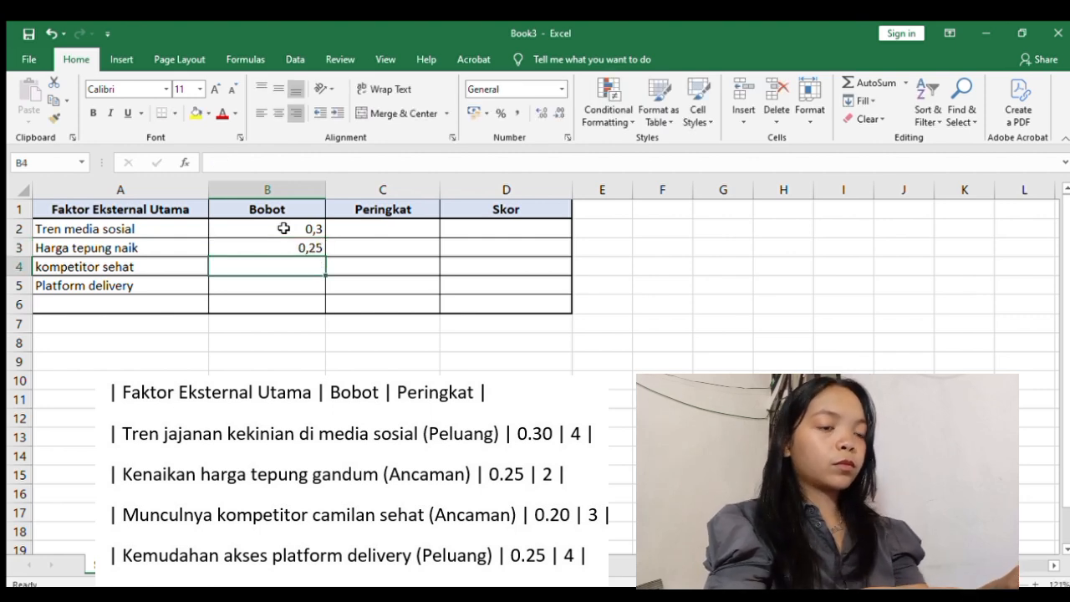
pyautogui.write('0,20')
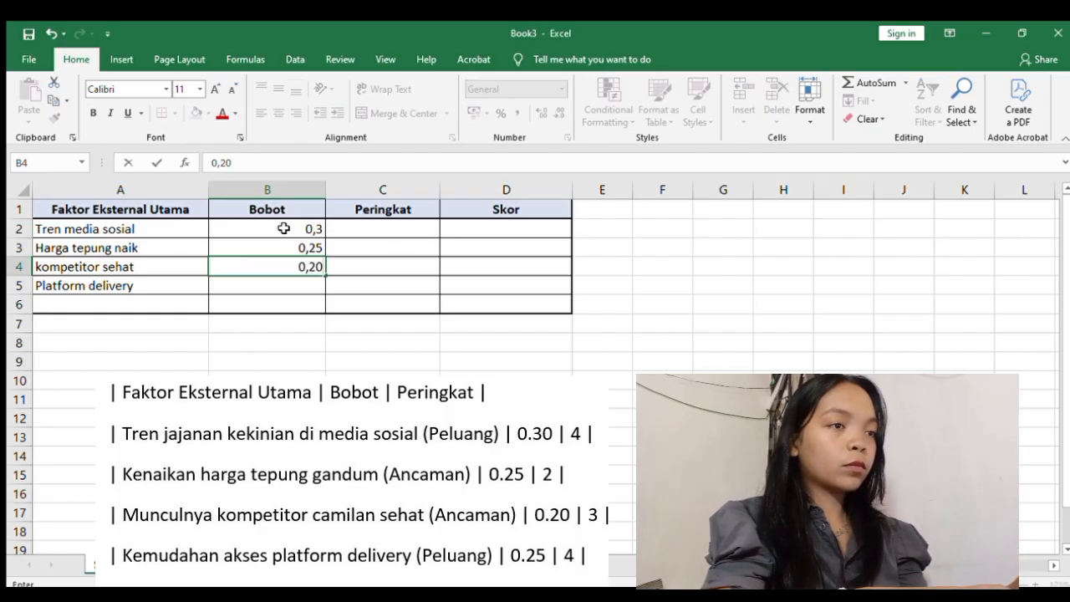
pyautogui.press('Return')
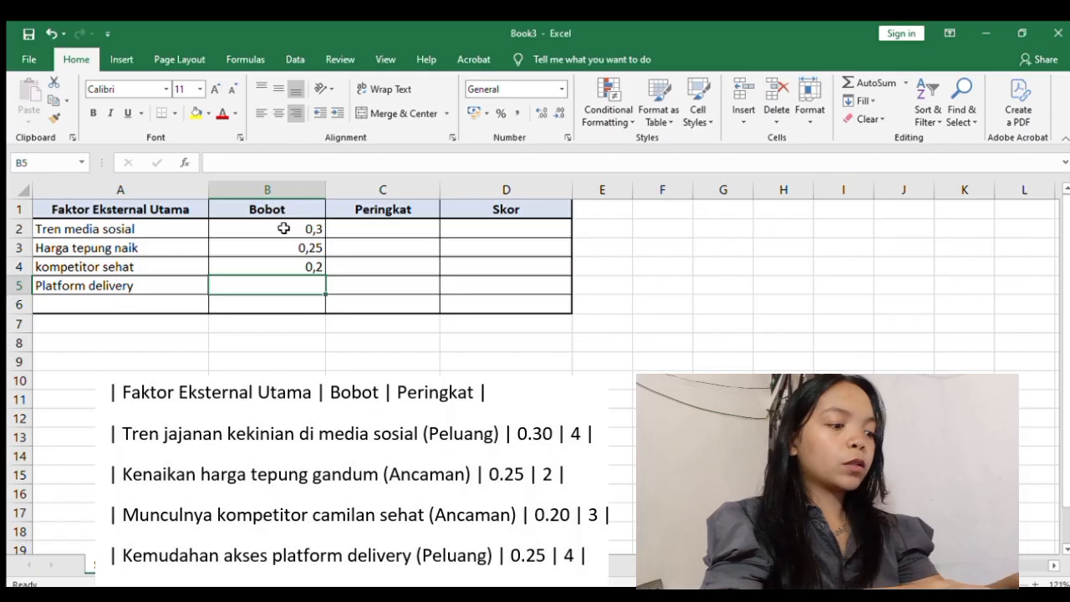
pyautogui.write('0,25')
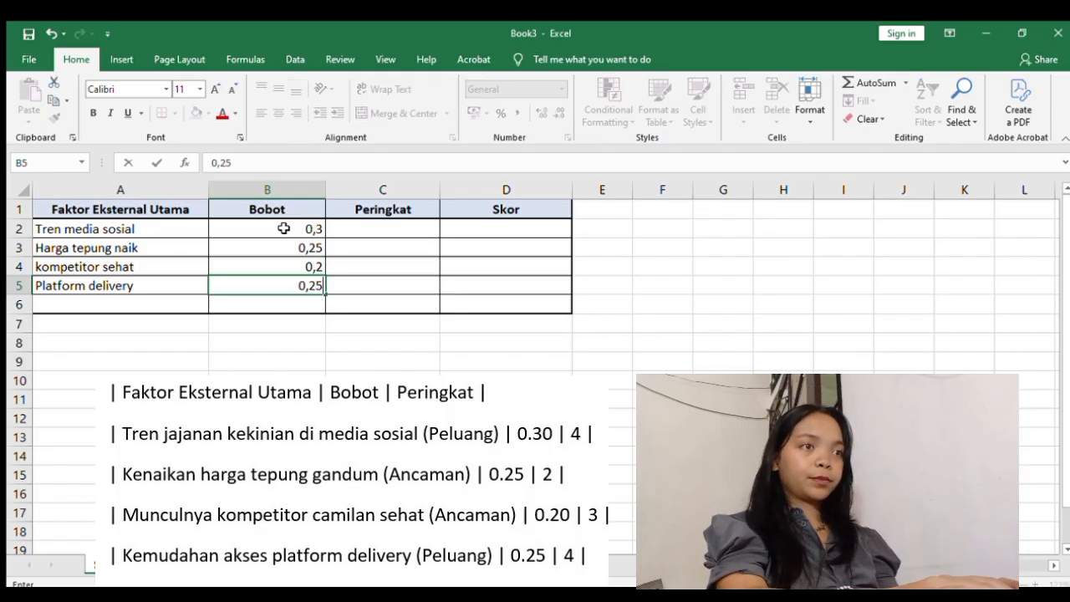
# Fill in the Peringkat column with 4, 2, 3 and 4 for the four external factors in C2 through C5.
pyautogui.click(366, 228)
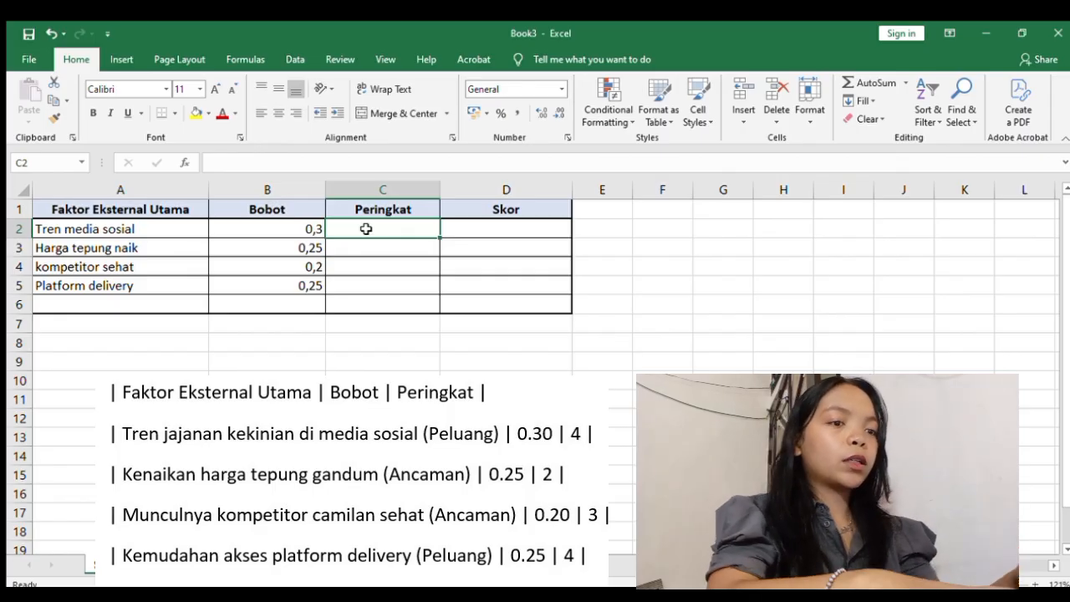
pyautogui.write('4')
pyautogui.press('Return')
pyautogui.write('2')
pyautogui.press('Return')
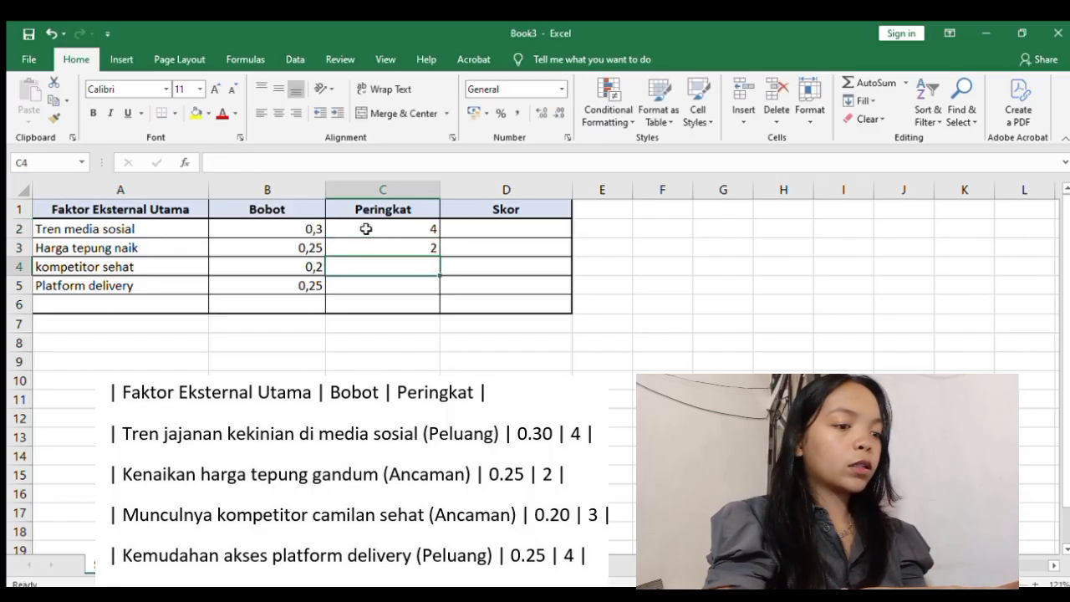
pyautogui.write('3')
pyautogui.press('Return')
pyautogui.write('4')
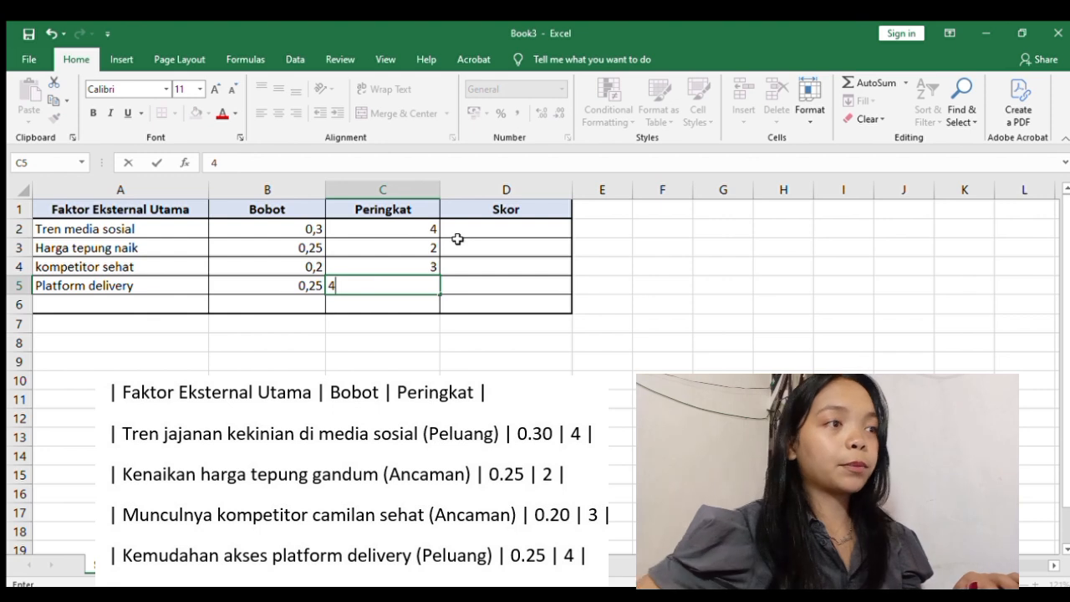
# Calculate the Skor for Tren media sosial in D2 with the formula =B2*C2.
pyautogui.click(450, 229)
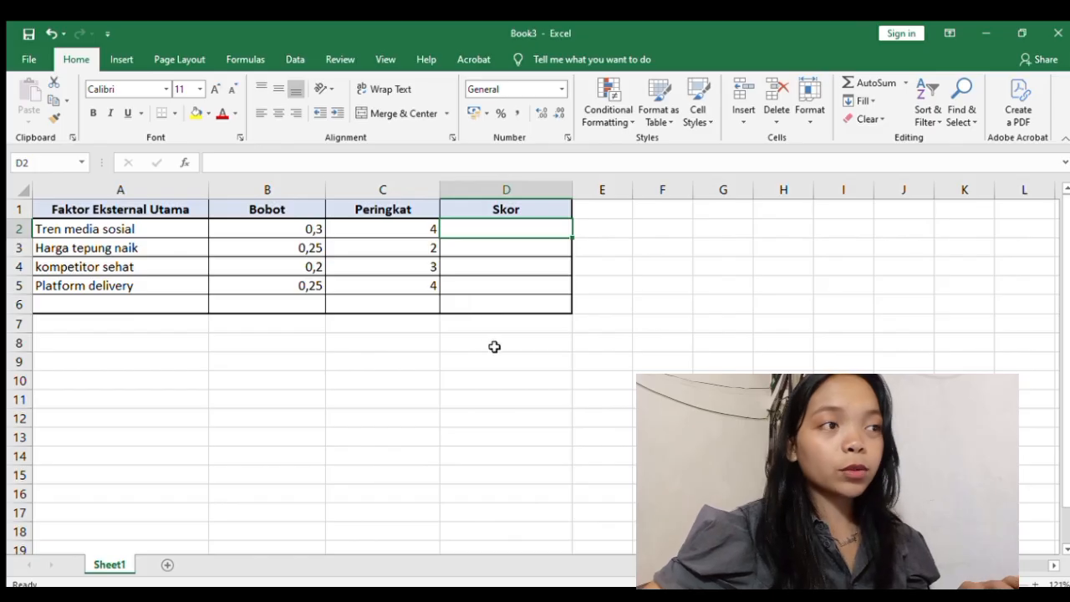
pyautogui.click(450, 260)
pyautogui.click(477, 229)
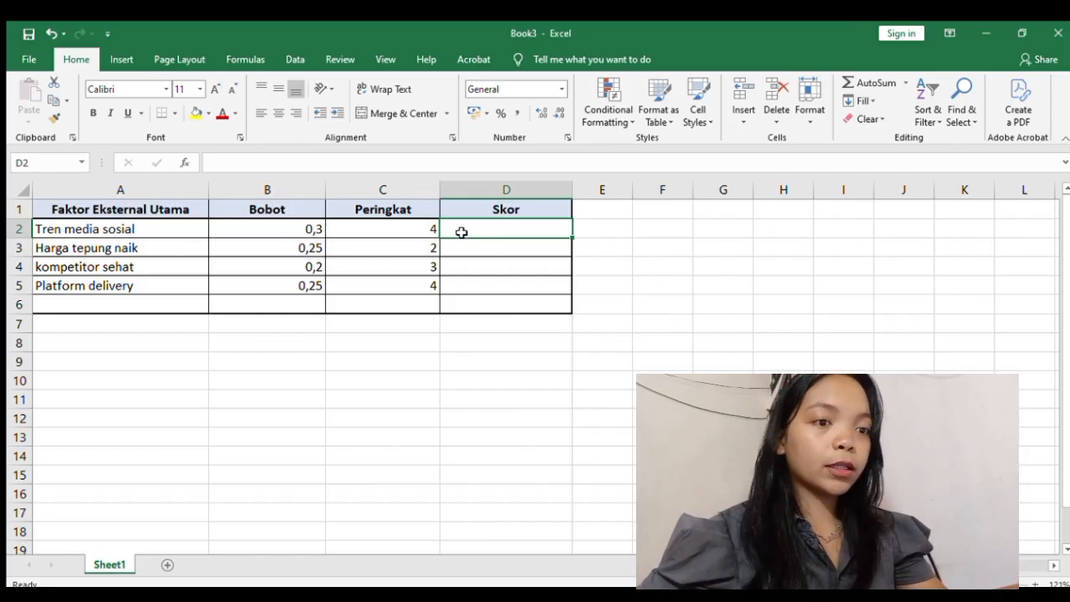
pyautogui.write('=b@')
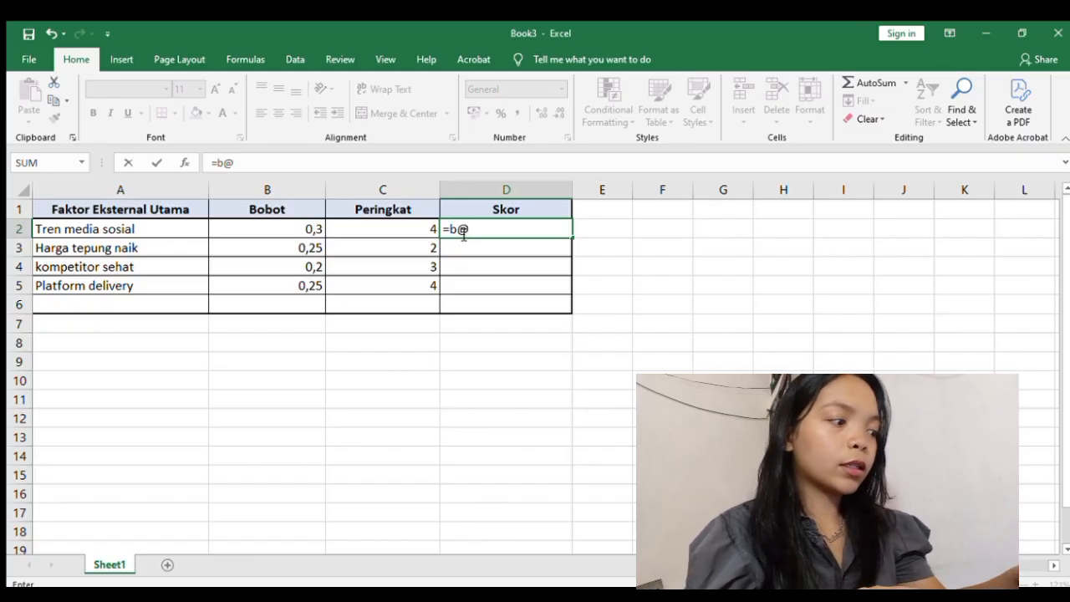
pyautogui.press('BackSpace')
pyautogui.press('BackSpace')
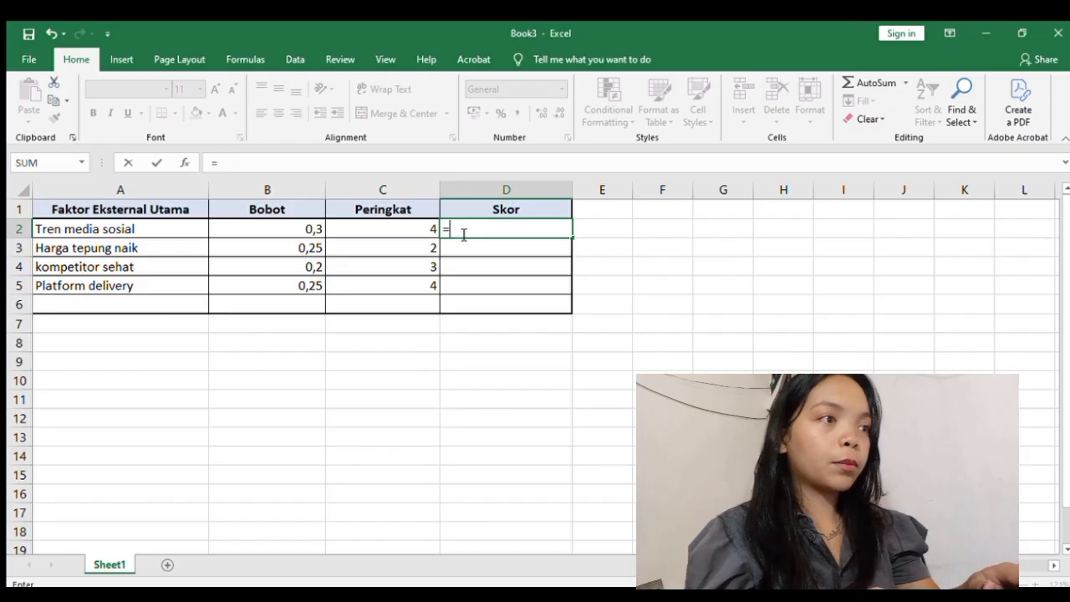
pyautogui.write('B2')
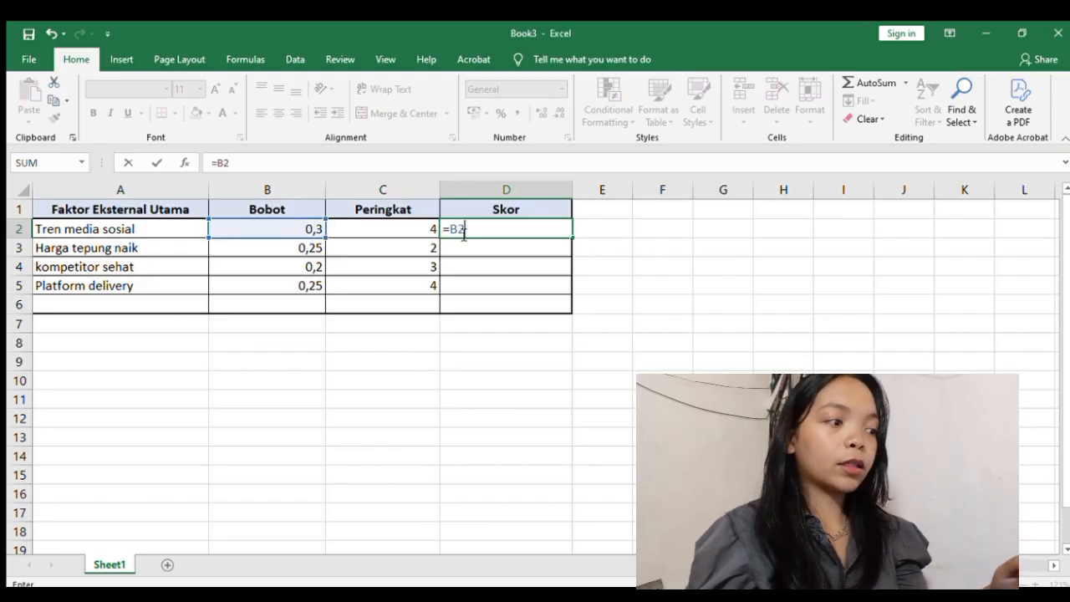
pyautogui.write('8')
pyautogui.press('BackSpace')
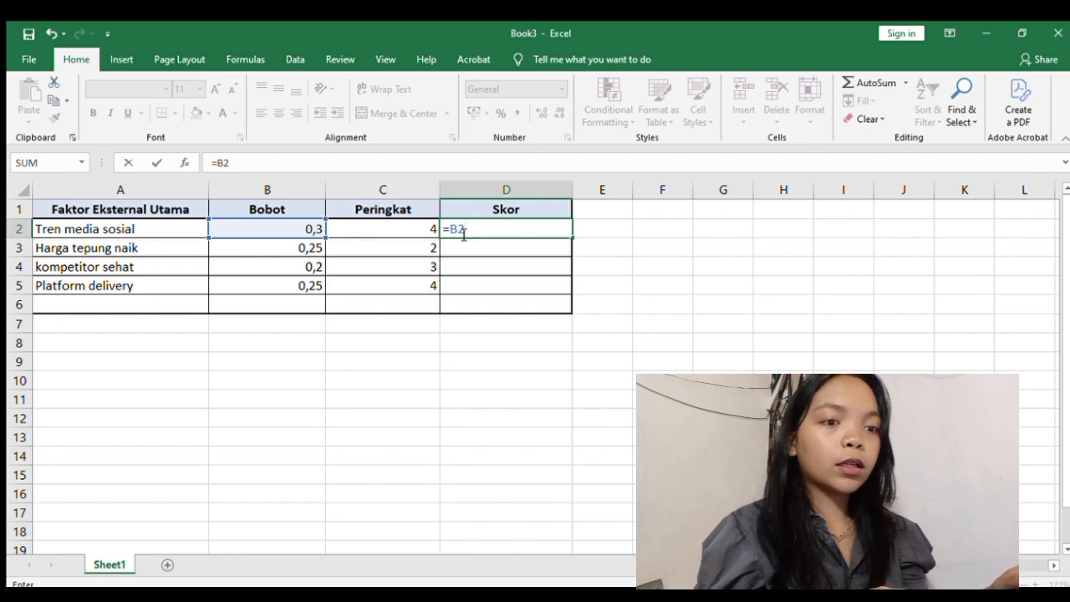
pyautogui.write('*c')
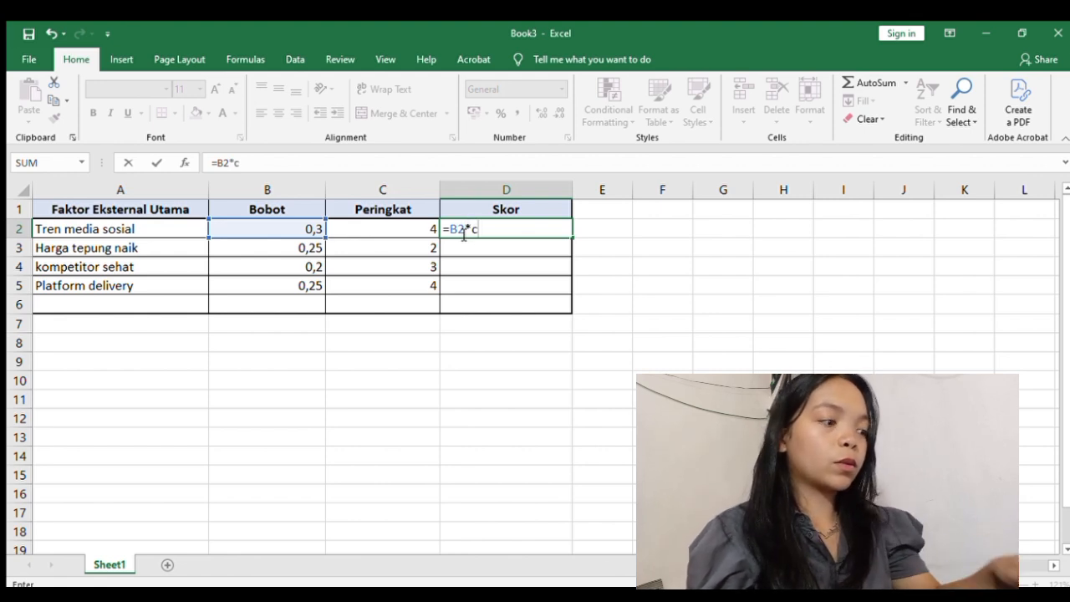
pyautogui.write('2')
pyautogui.press('BackSpace')
pyautogui.press('BackSpace')
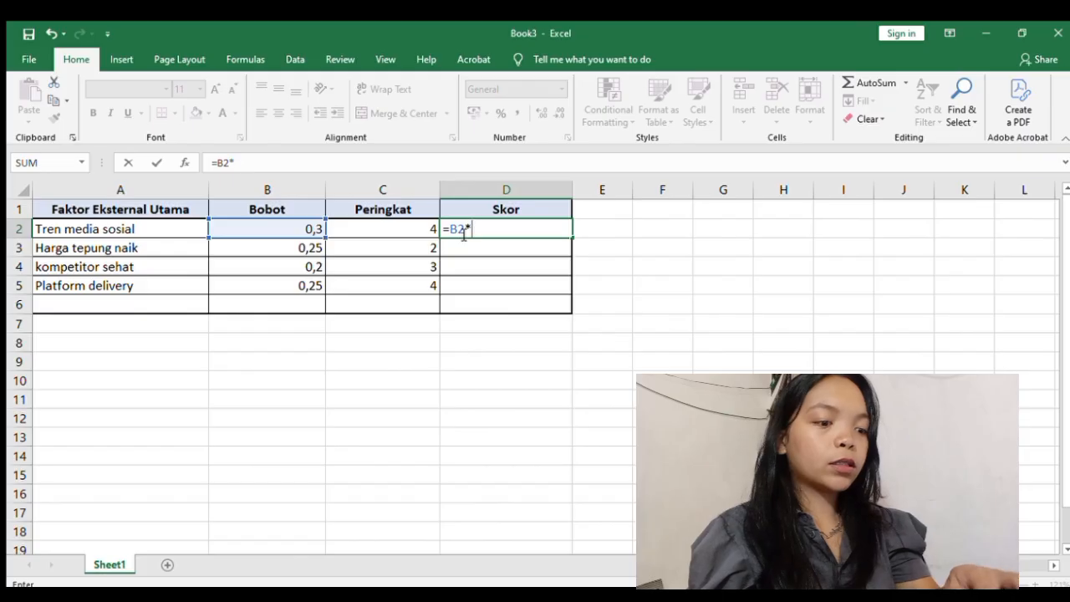
pyautogui.write('c')
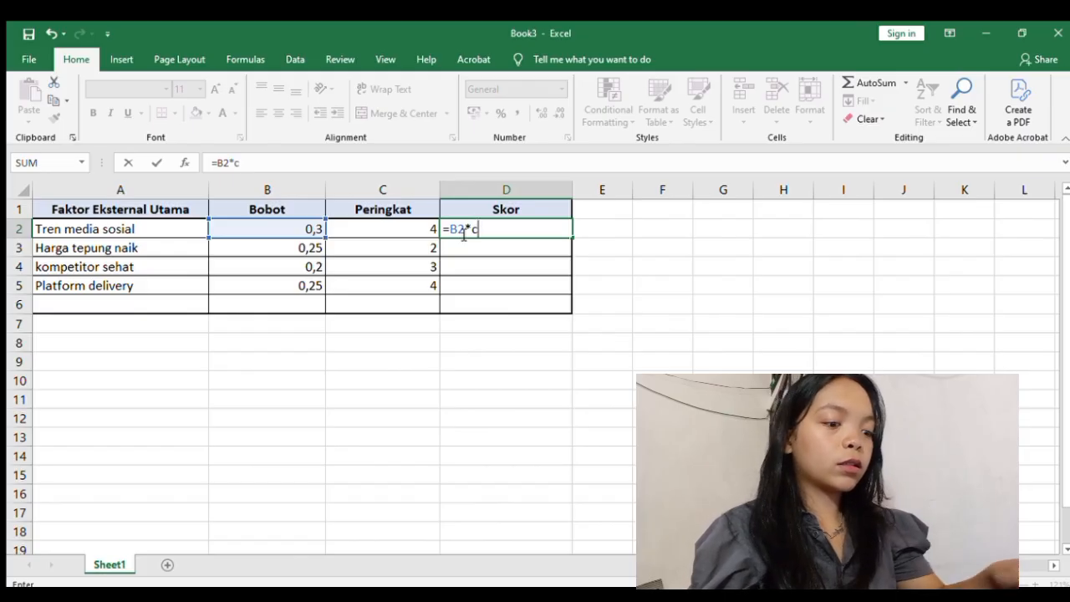
pyautogui.press('BackSpace')
pyautogui.write('C2')
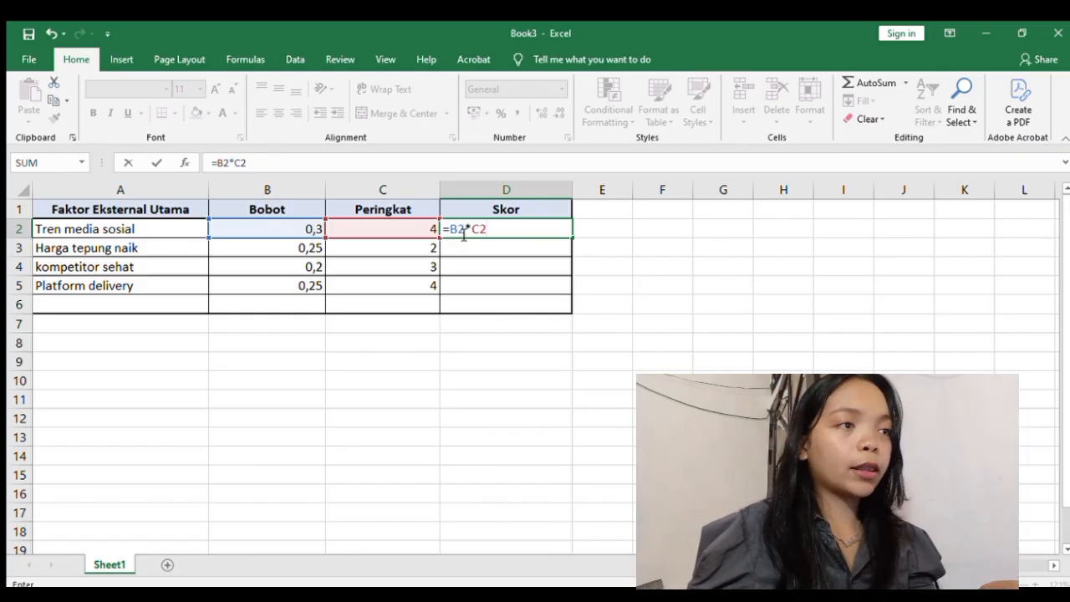
pyautogui.press('Return')
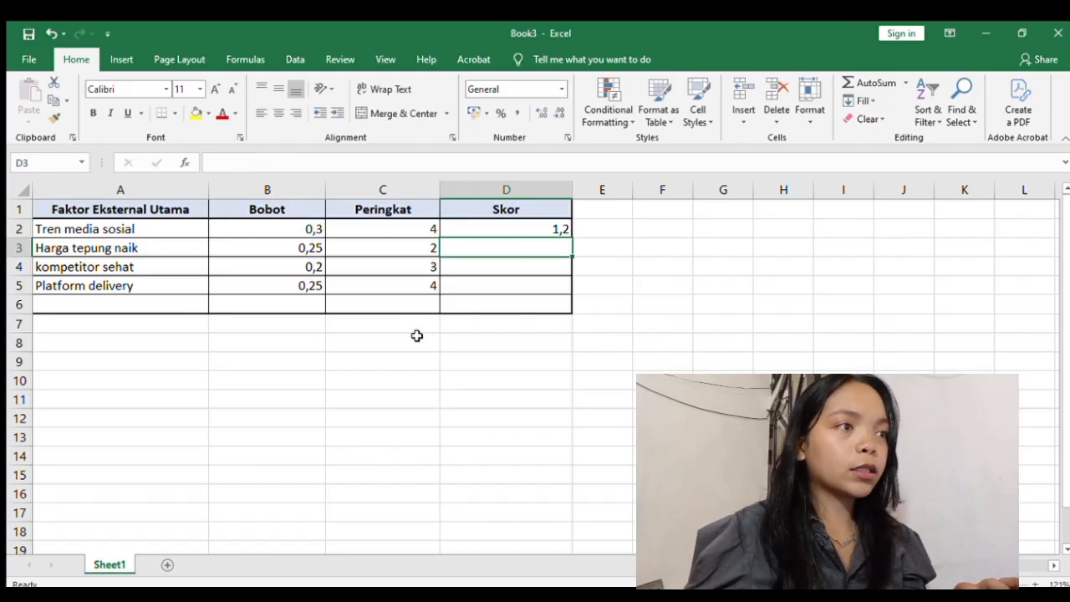
# Fill the Skor formula from D2 down through D5 for the remaining external factors.
pyautogui.click(530, 231)
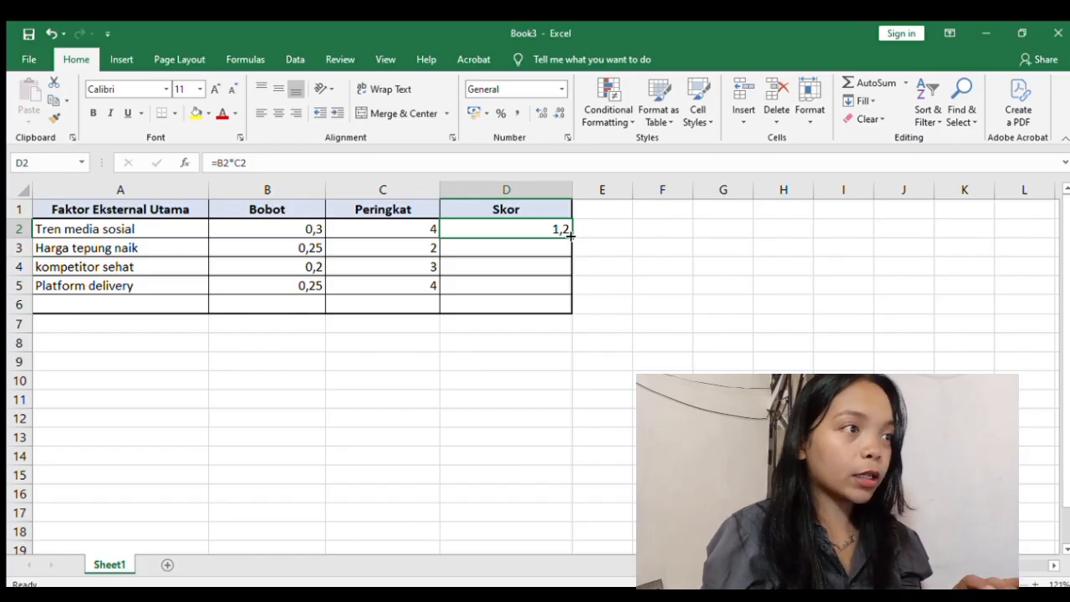
pyautogui.moveTo(570, 236); pyautogui.dragTo(567, 293)
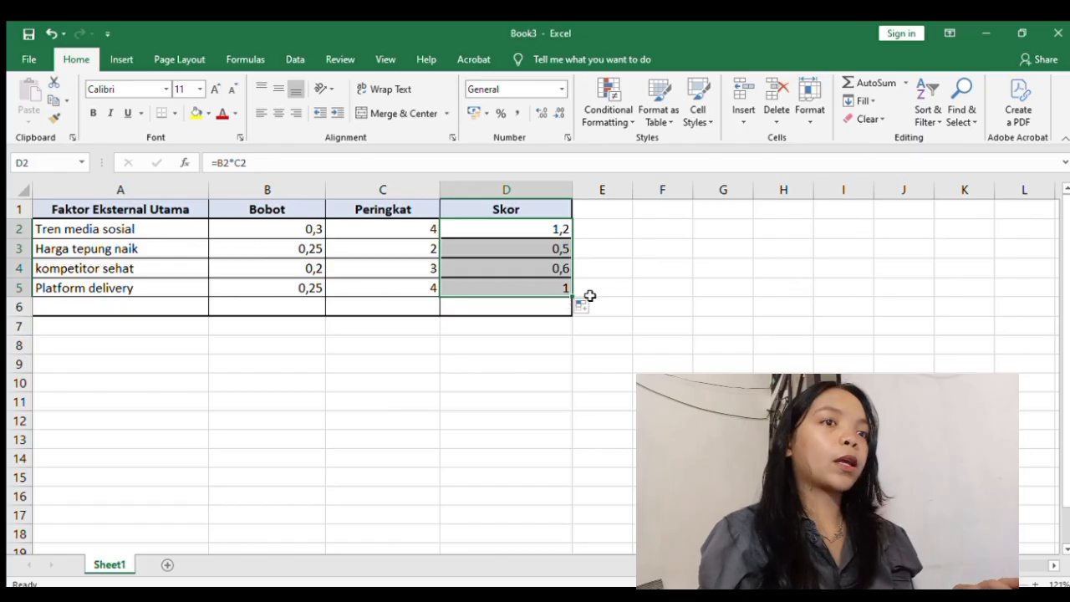
pyautogui.click(609, 295)
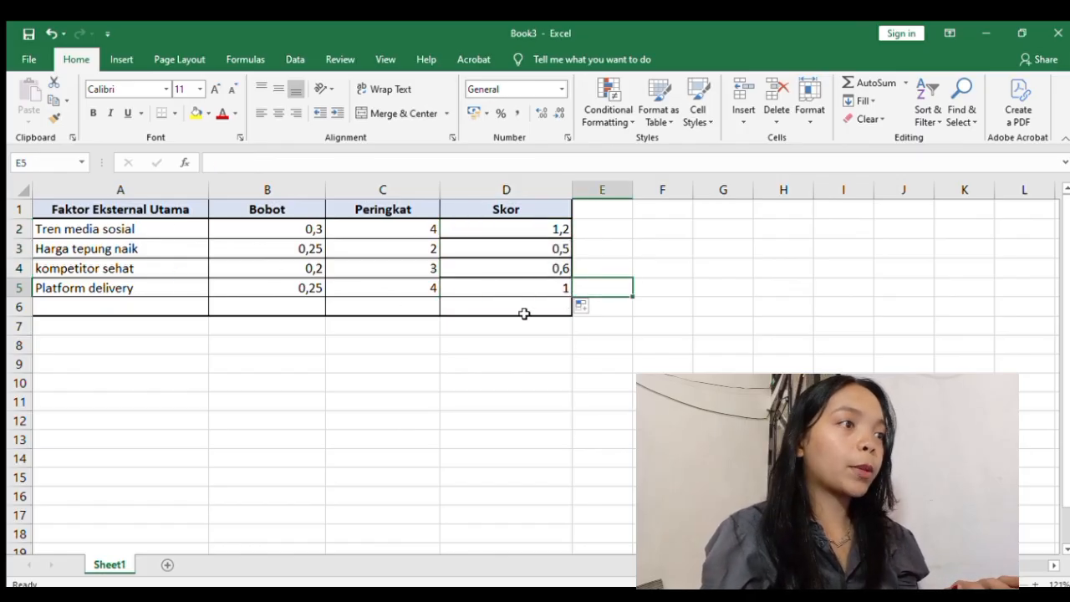
pyautogui.click(587, 358)
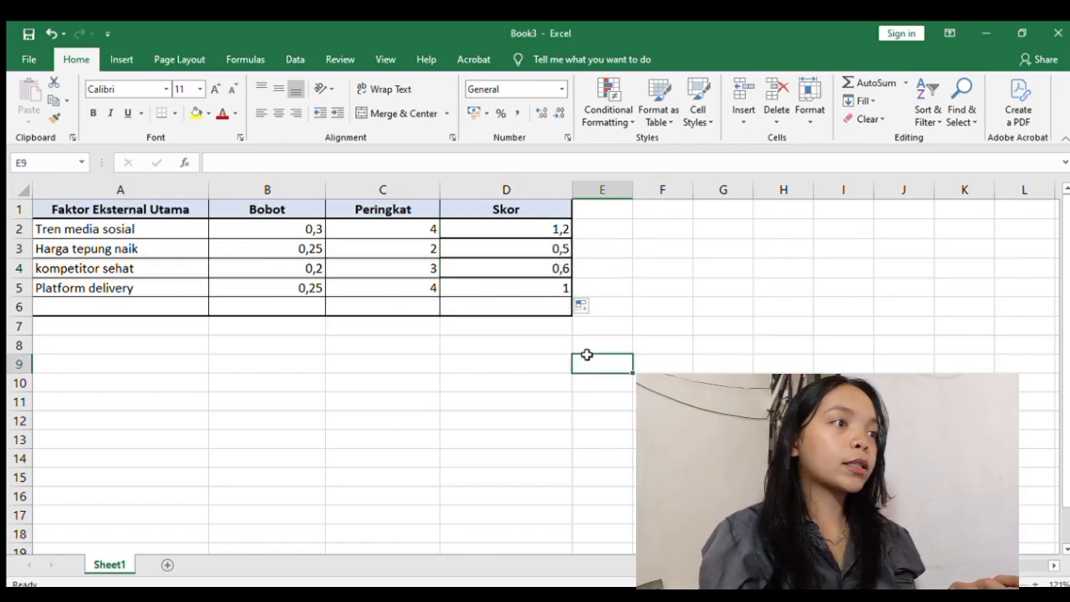
pyautogui.click(662, 280)
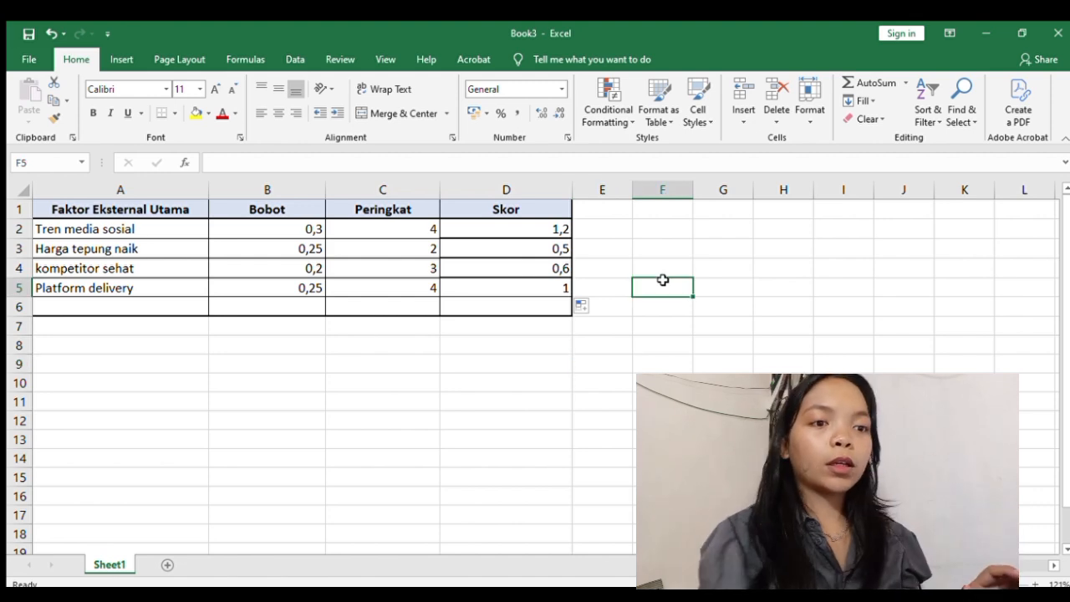
# Total the Skor column in D6 with the formula =SUM(D2:D5).
pyautogui.click(522, 305)
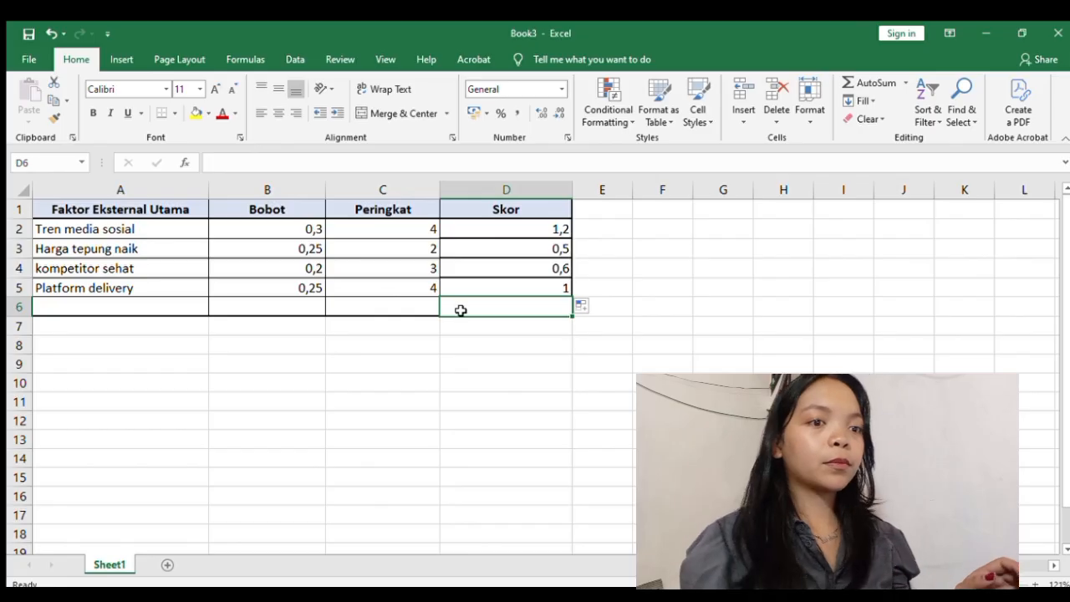
pyautogui.write('=')
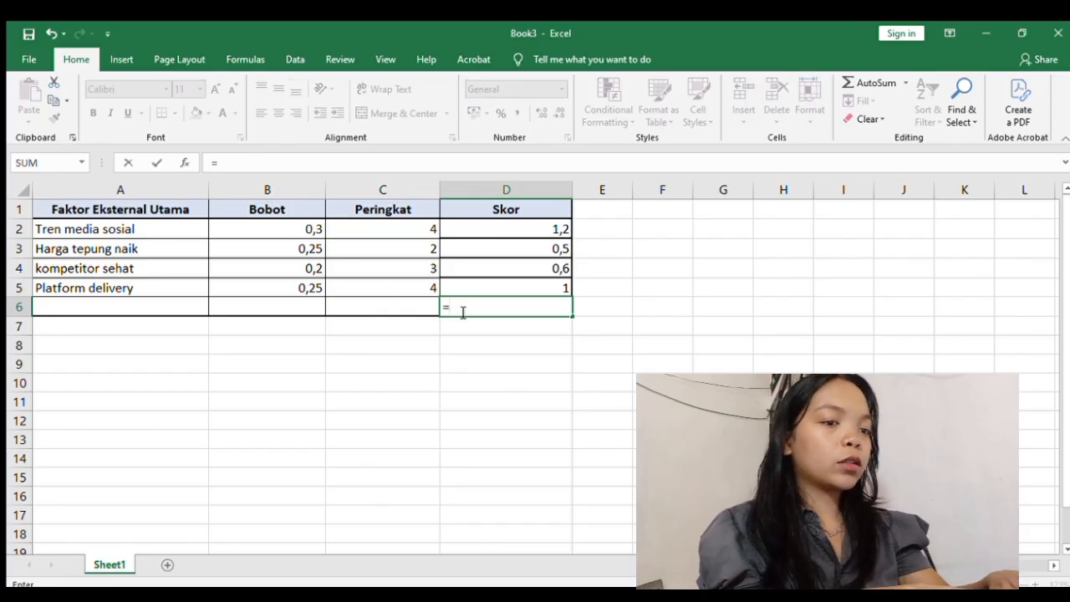
pyautogui.write('SUM()')
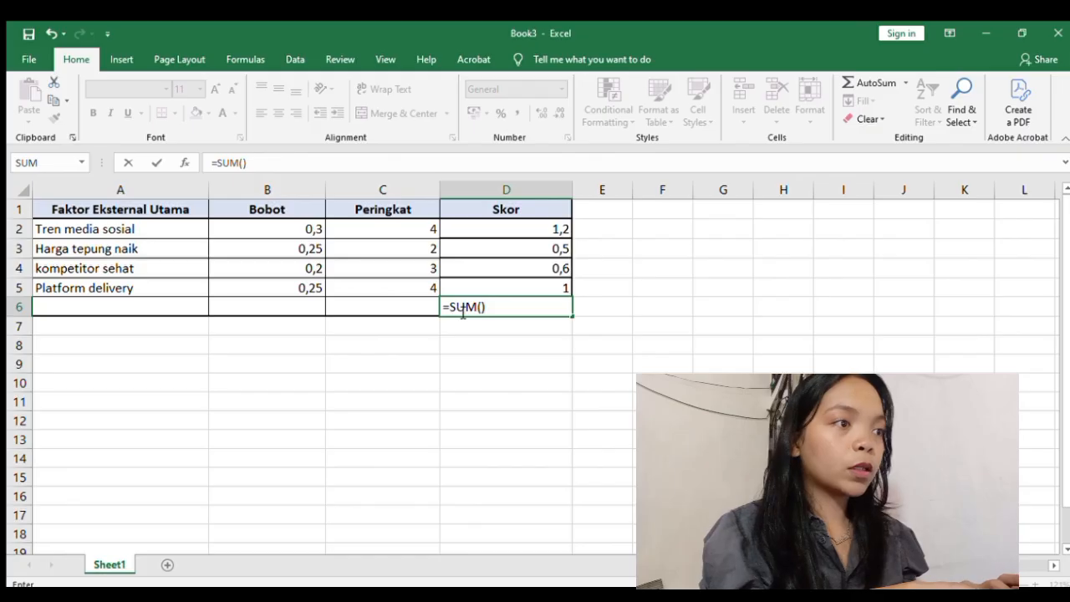
pyautogui.click(483, 307)
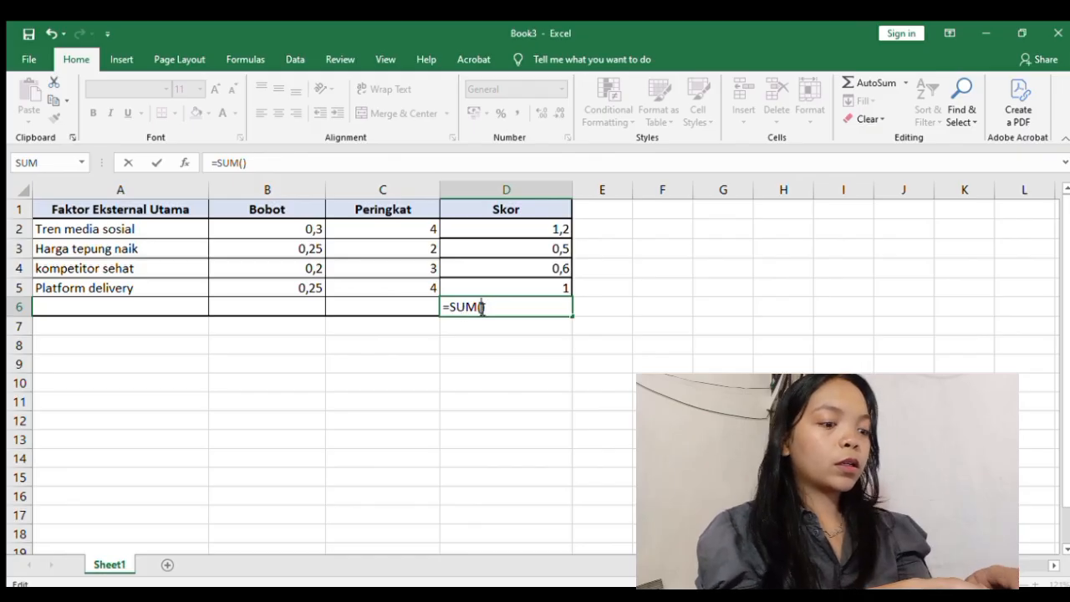
pyautogui.write('D2')
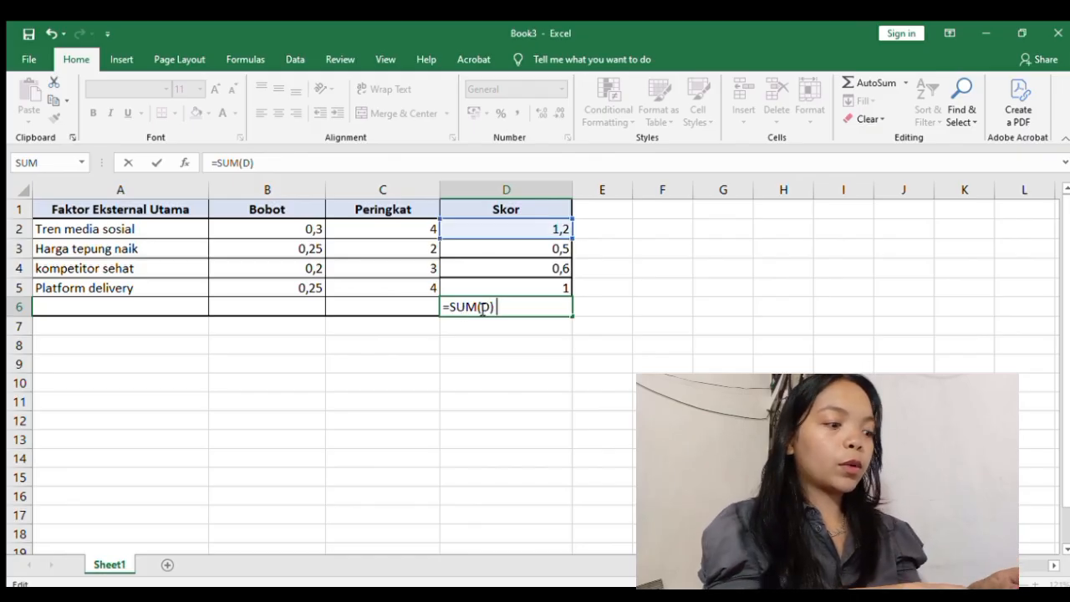
pyautogui.write(':')
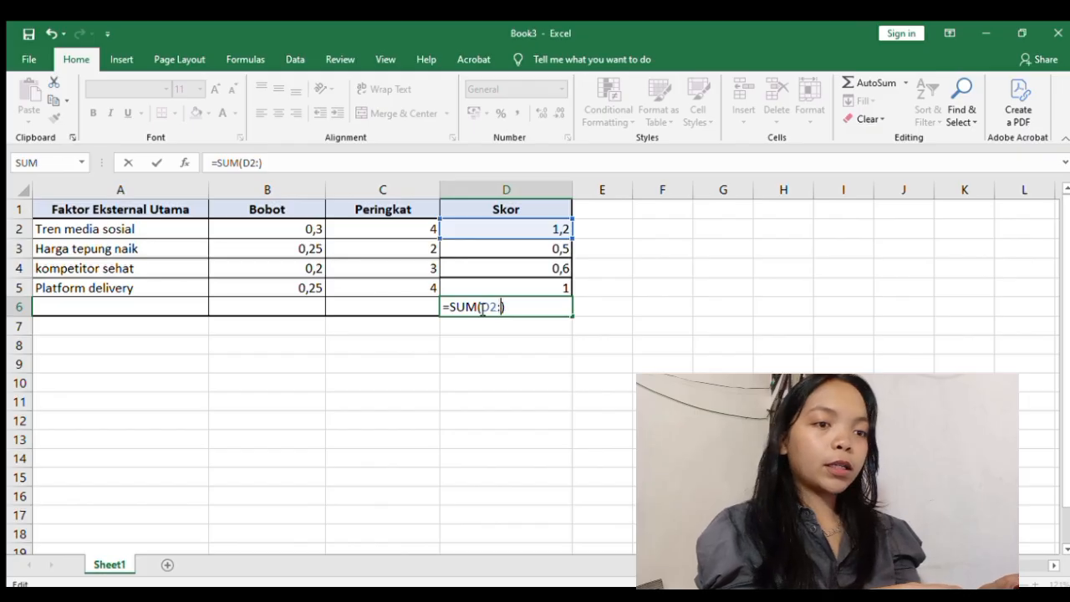
pyautogui.write('D')
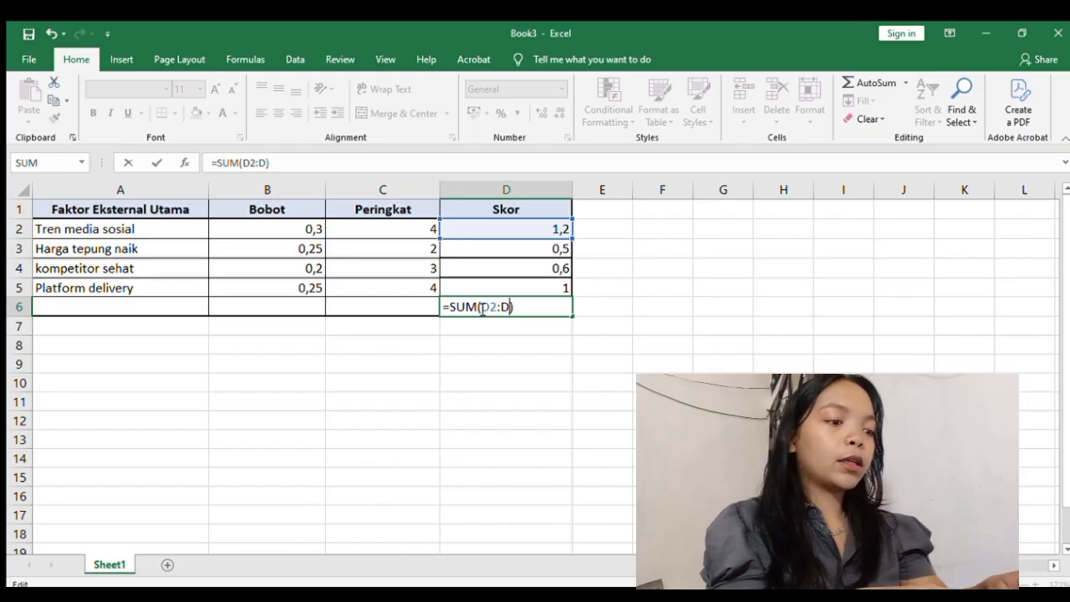
pyautogui.write('%')
pyautogui.press('BackSpace')
pyautogui.write('5')
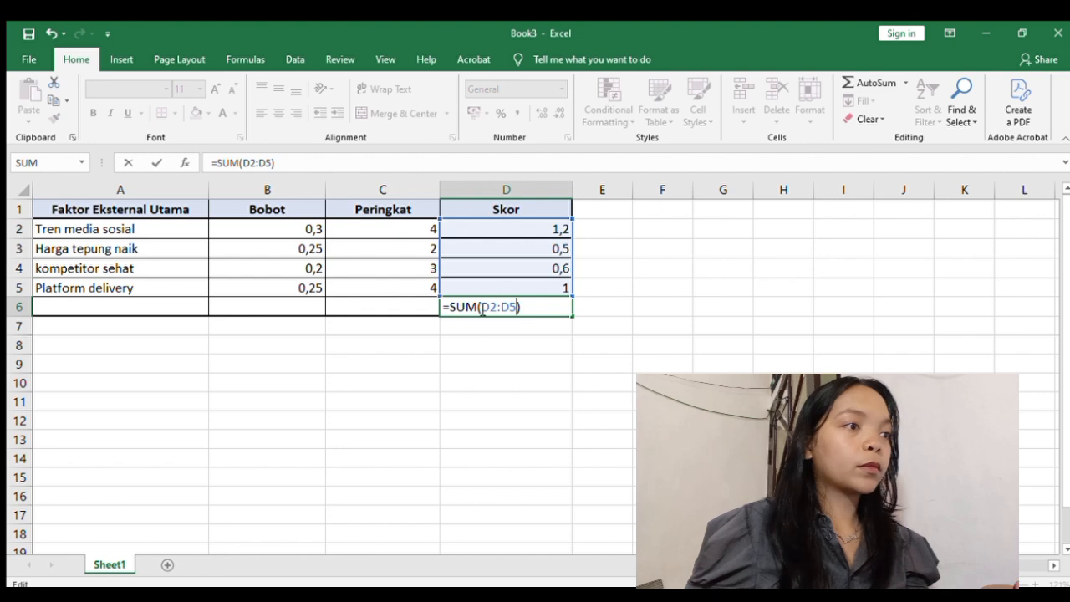
pyautogui.write(')')
pyautogui.press('Return')
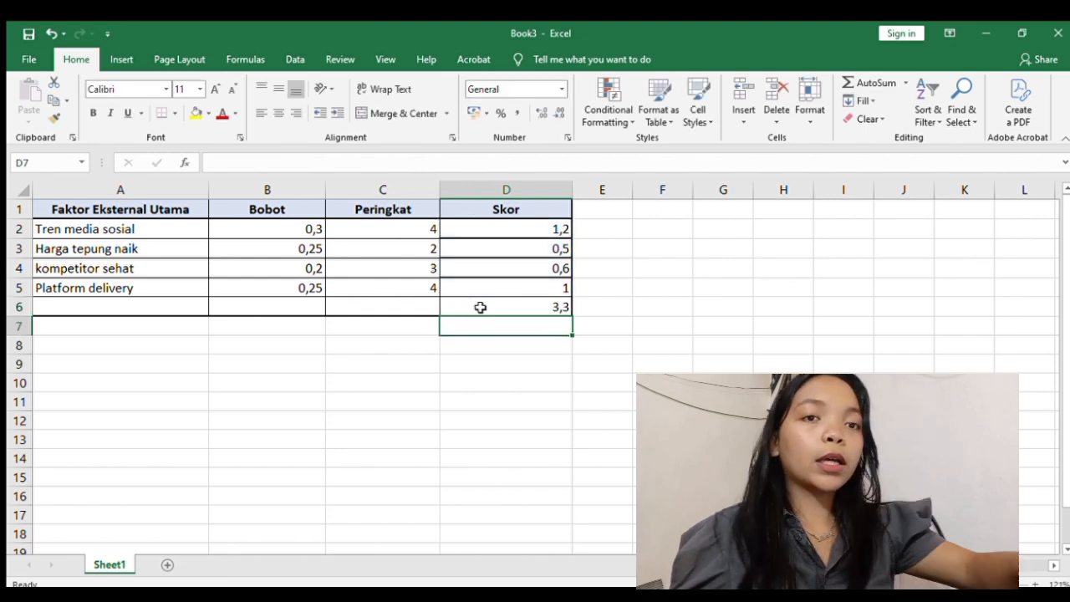
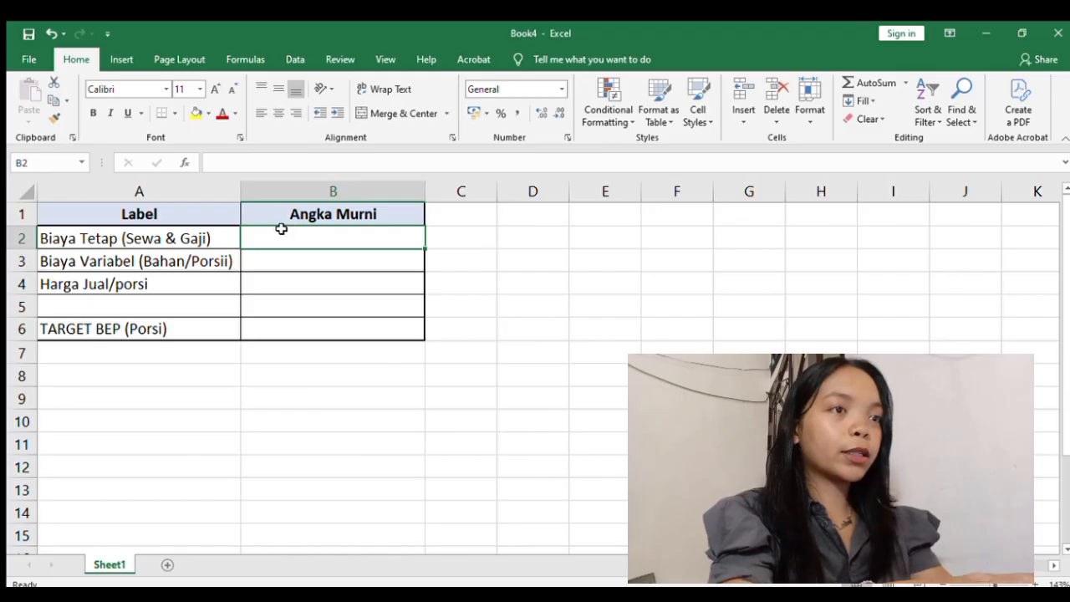
# Enter 4000000 for Biaya Tetap, 8000 for Biaya Variabel and 18000 for Harga Jual/porsi in B2 through B4.
pyautogui.write('4000000')
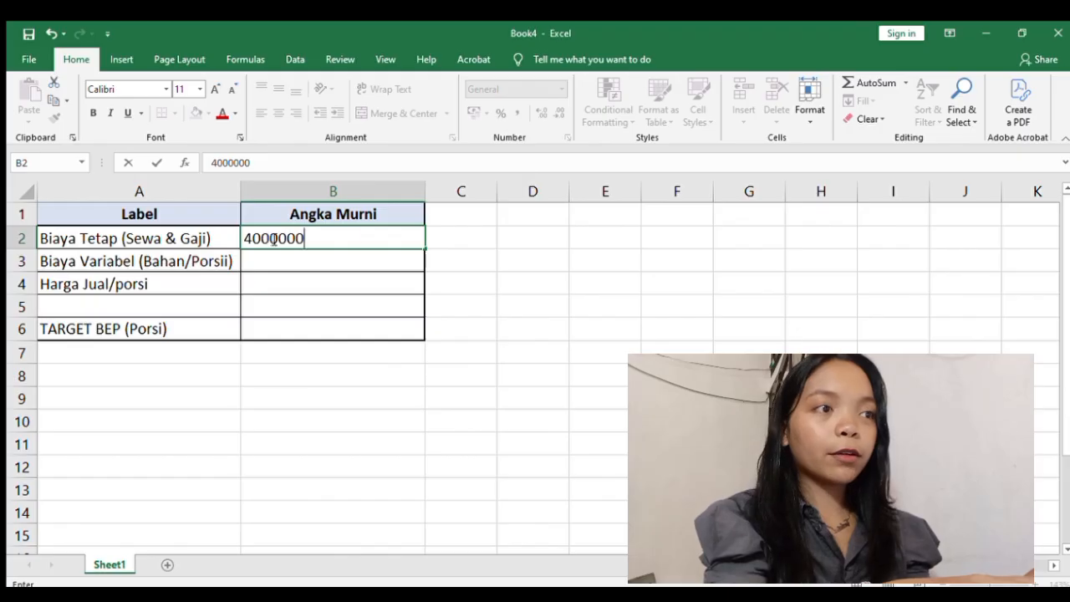
pyautogui.press('Return')
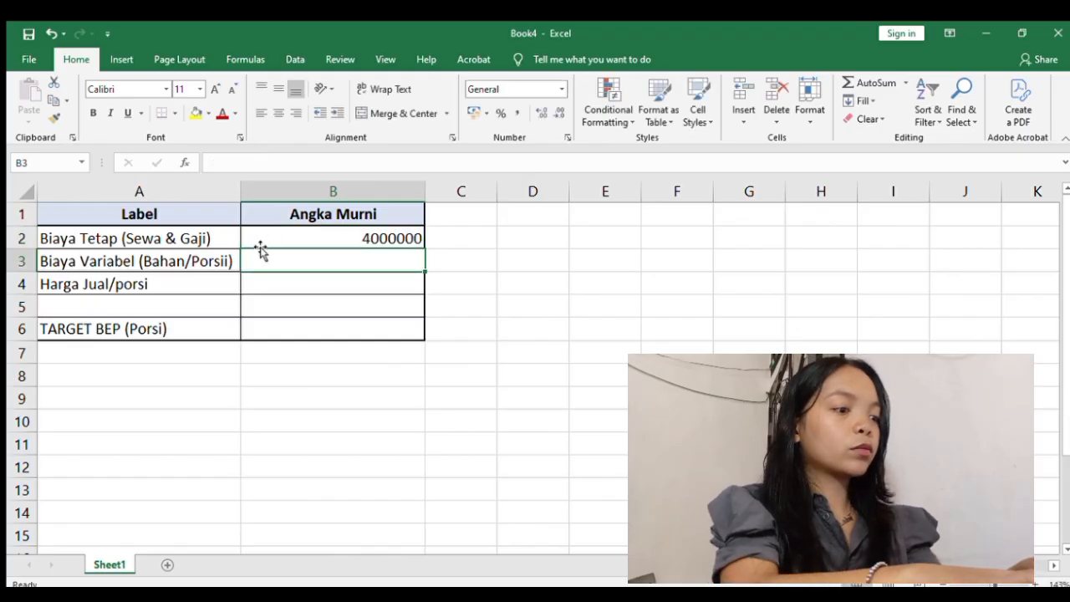
pyautogui.write('8000')
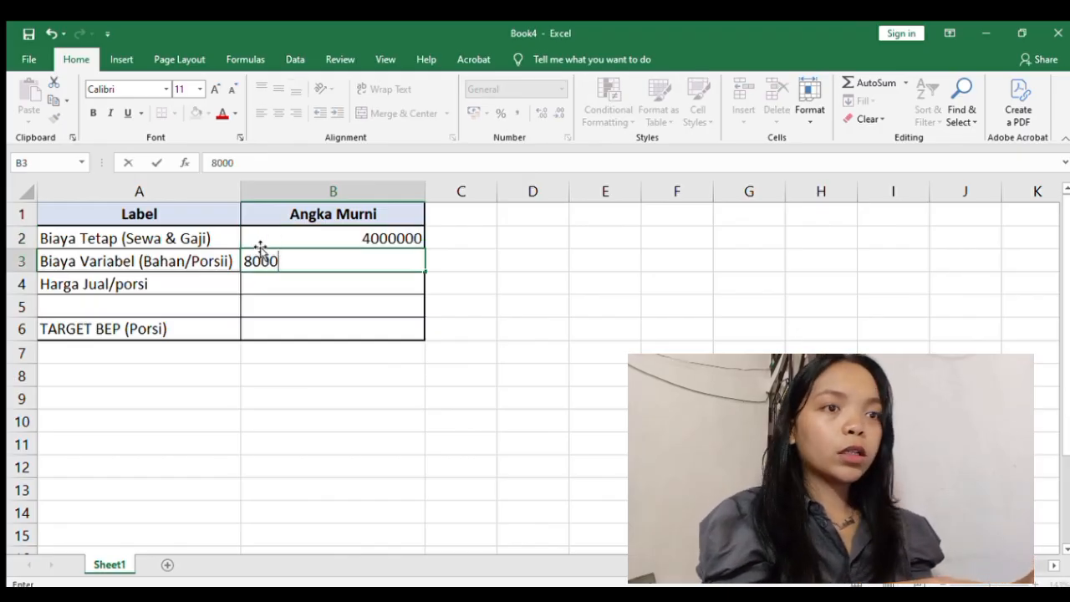
pyautogui.press('Return')
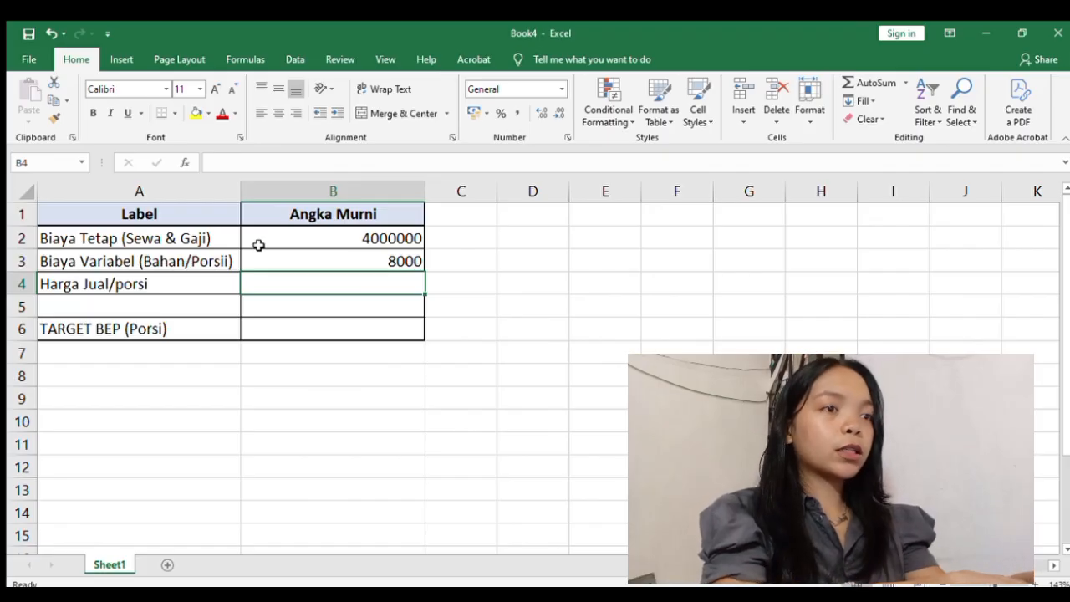
pyautogui.write('18000')
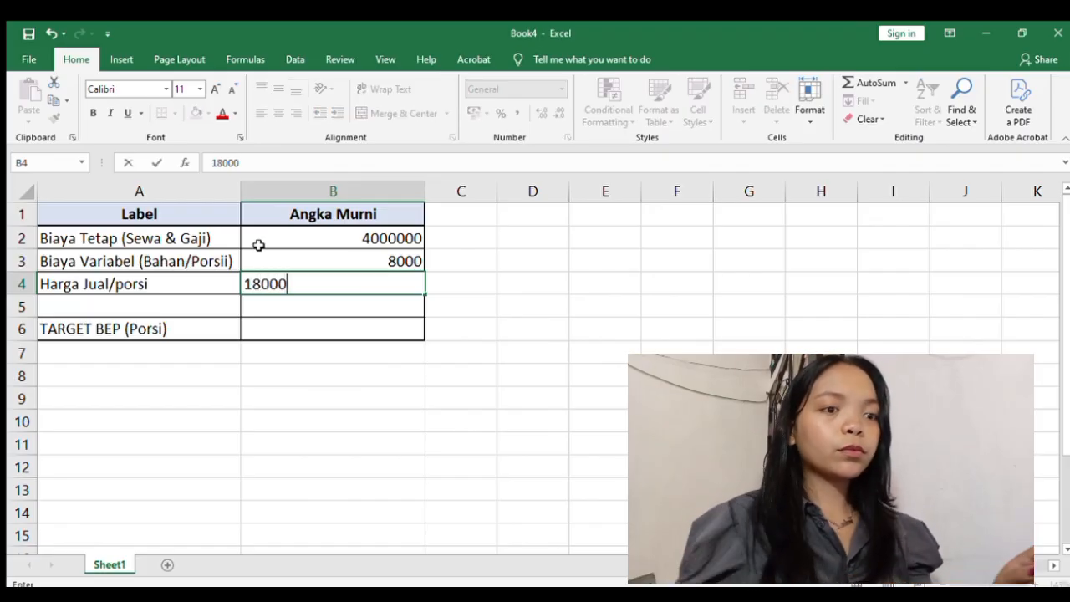
pyautogui.press('Return')
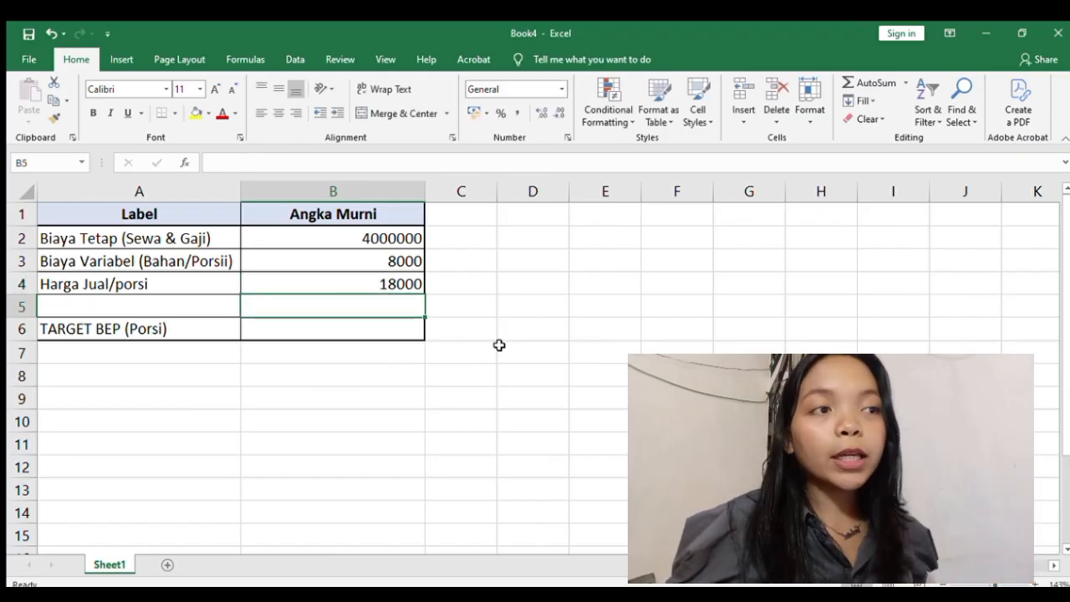
# Calculate the TARGET BEP (Porsi) in B6 with the formula =B2/(B4-B3).
pyautogui.click(340, 331)
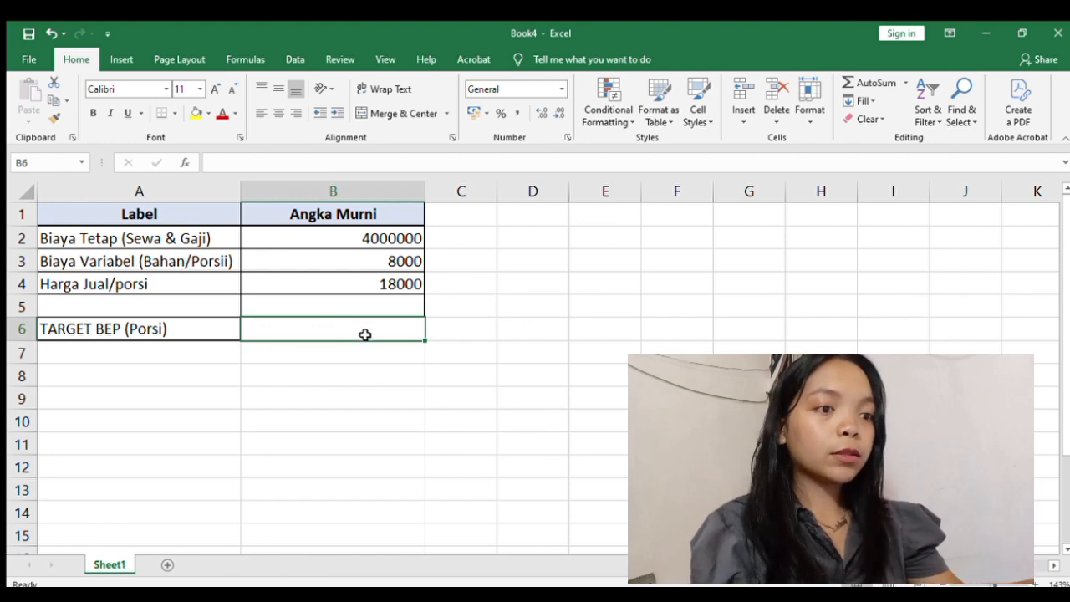
pyautogui.write('=')
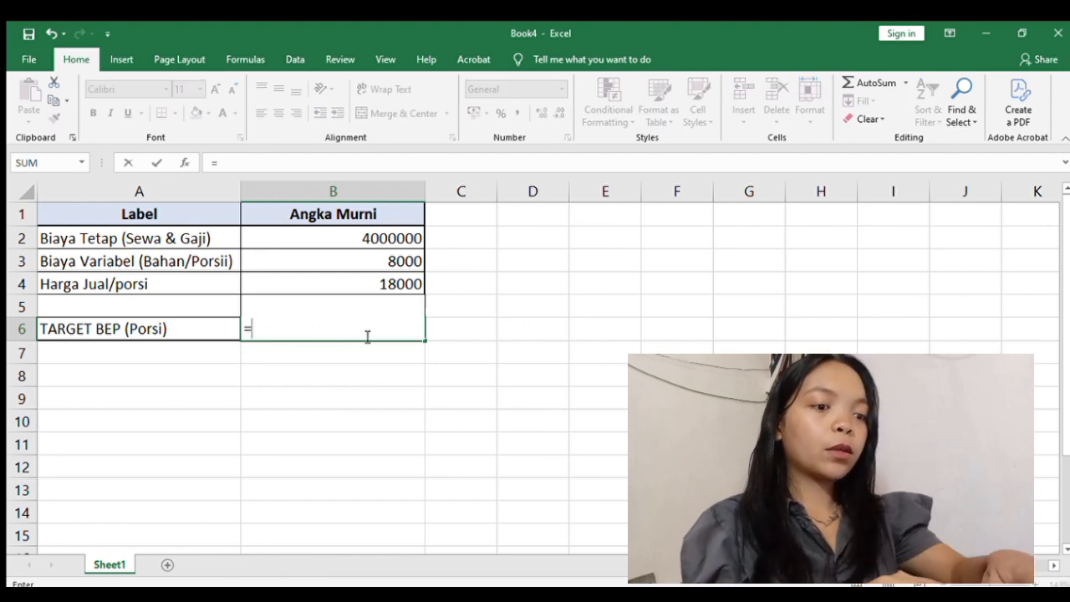
pyautogui.write('B2')
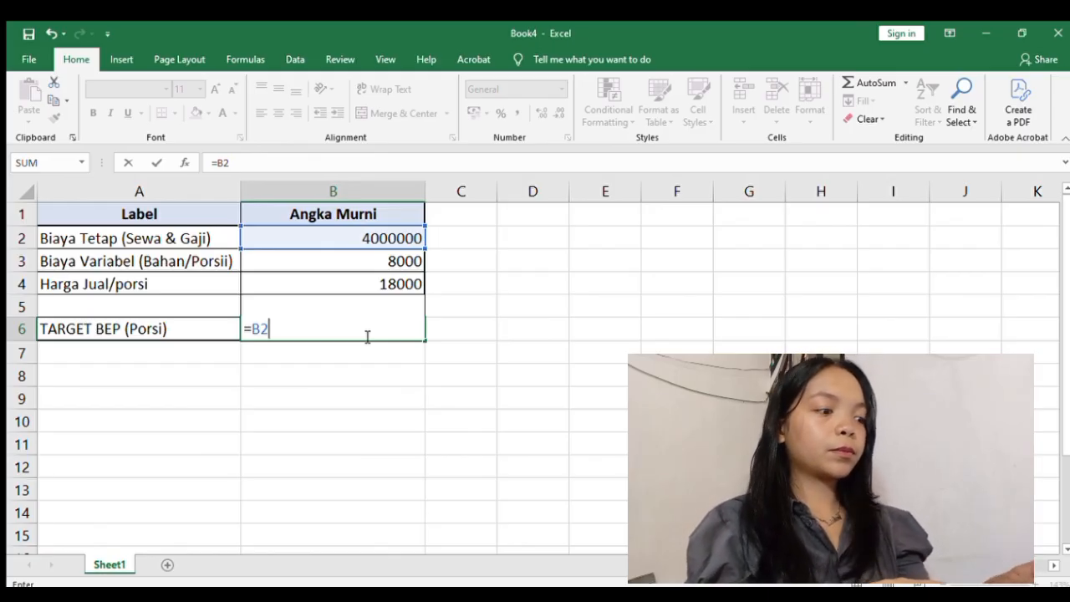
pyautogui.write('/(')
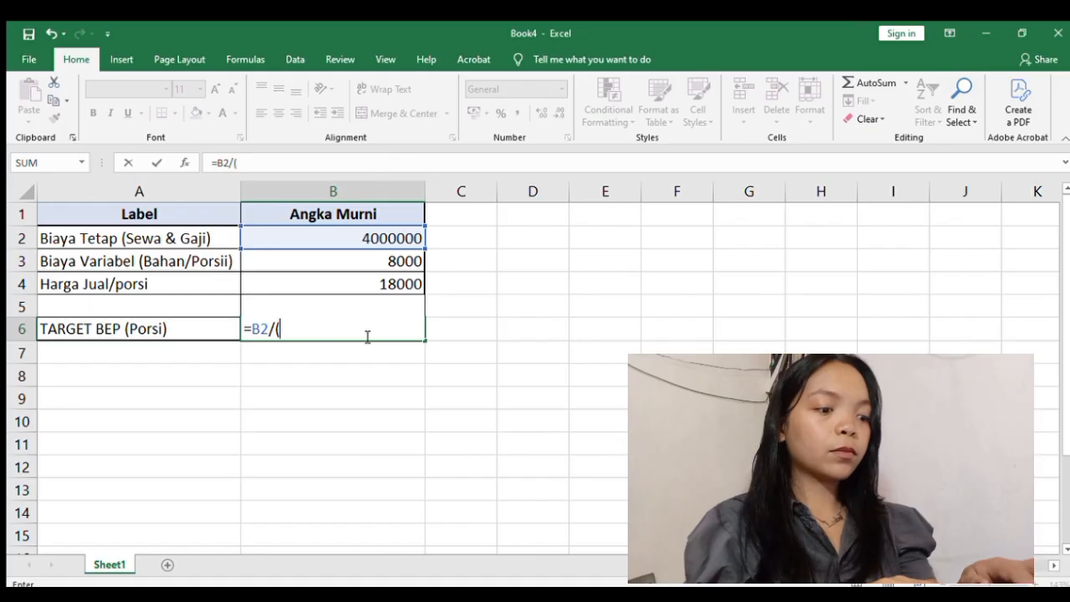
pyautogui.write('B4')
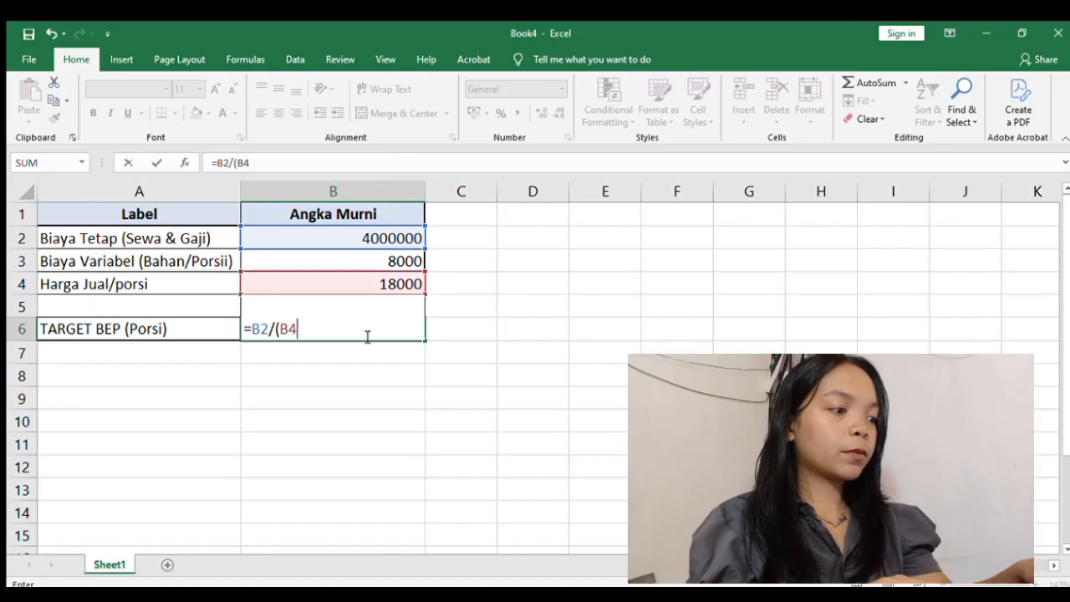
pyautogui.write('-')
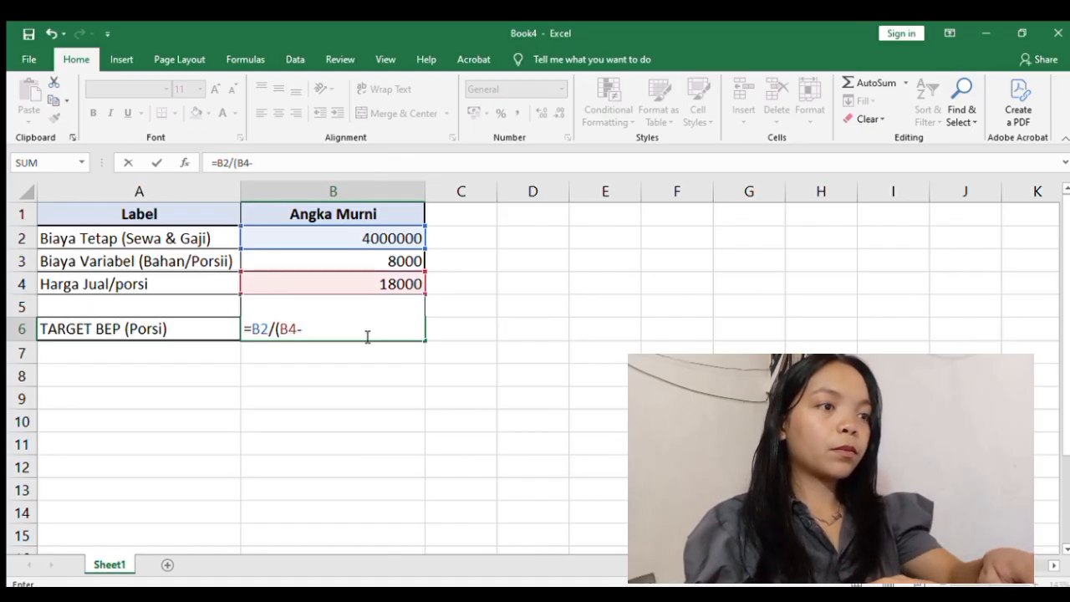
pyautogui.write('B3')
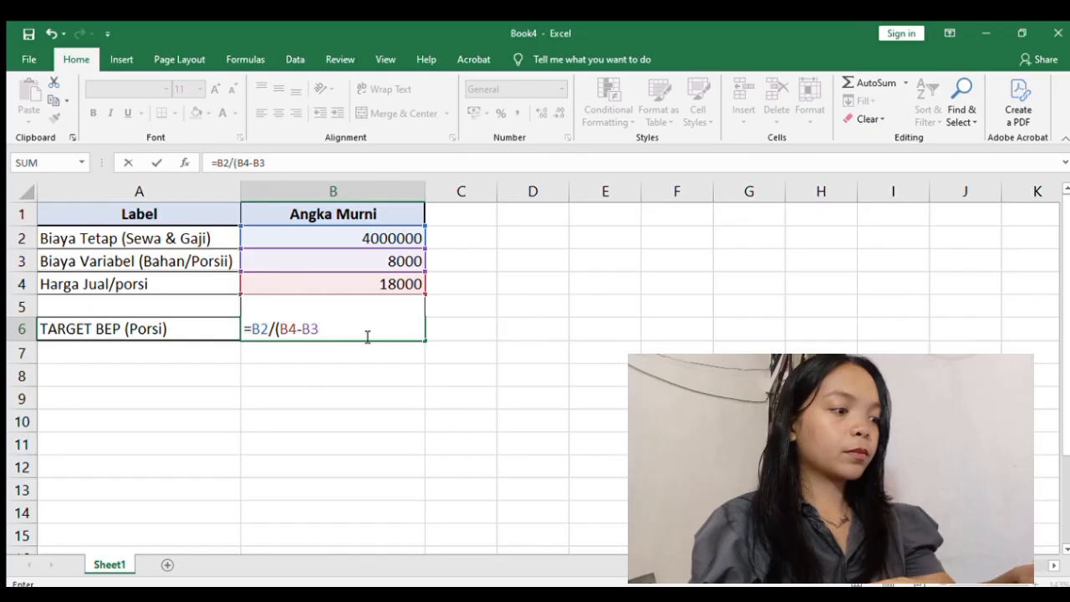
pyautogui.write(')')
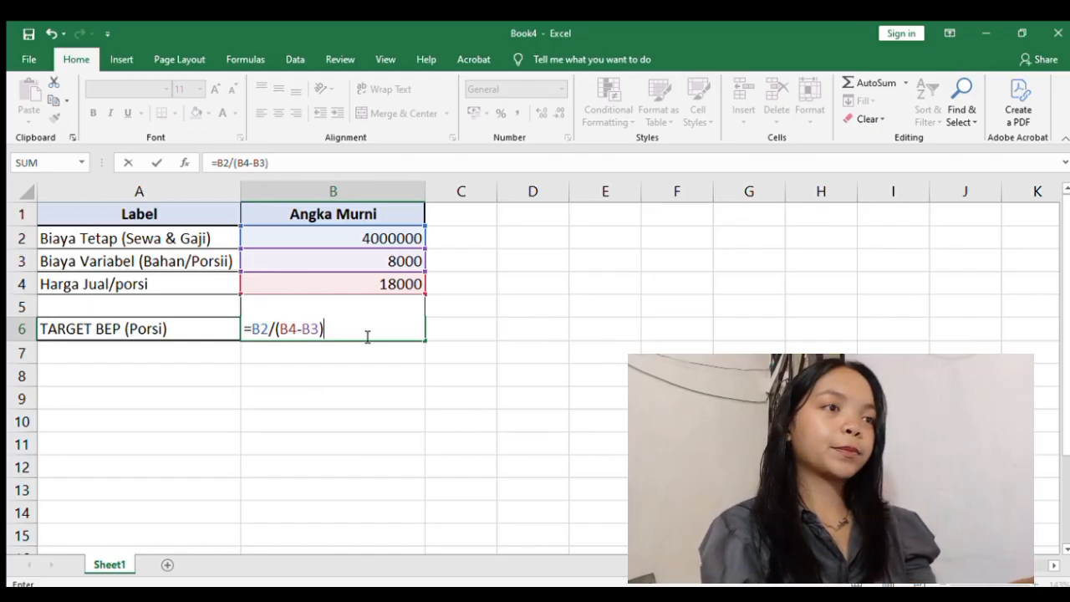
pyautogui.press('Return')
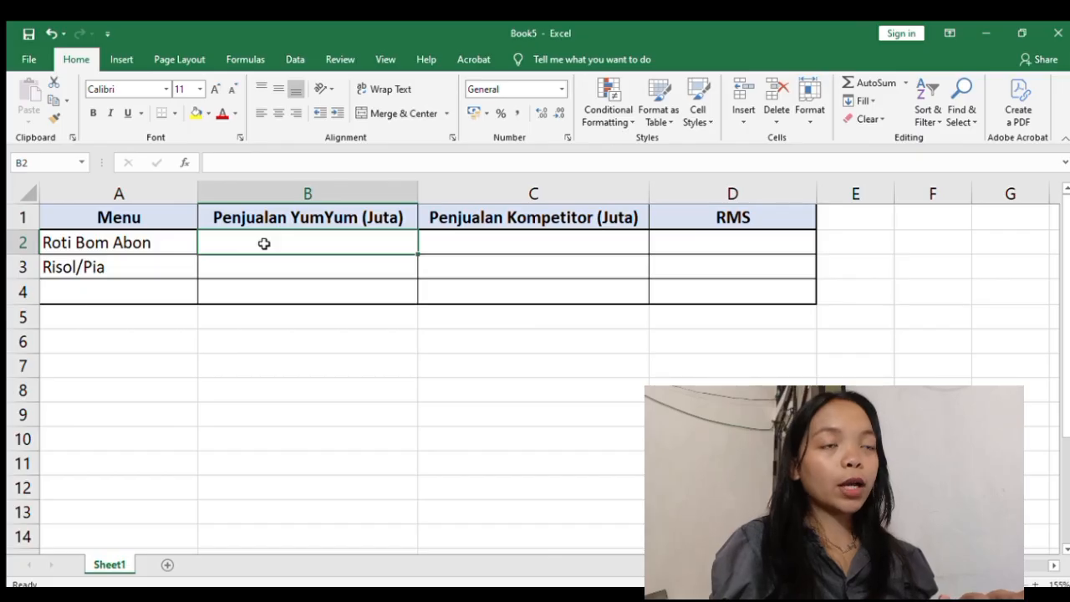
# Enter YumYum and competitor sales of 80 and 120 for Roti Bom Abon, and 150 and 50 for Risol/Pia.
pyautogui.write('80')
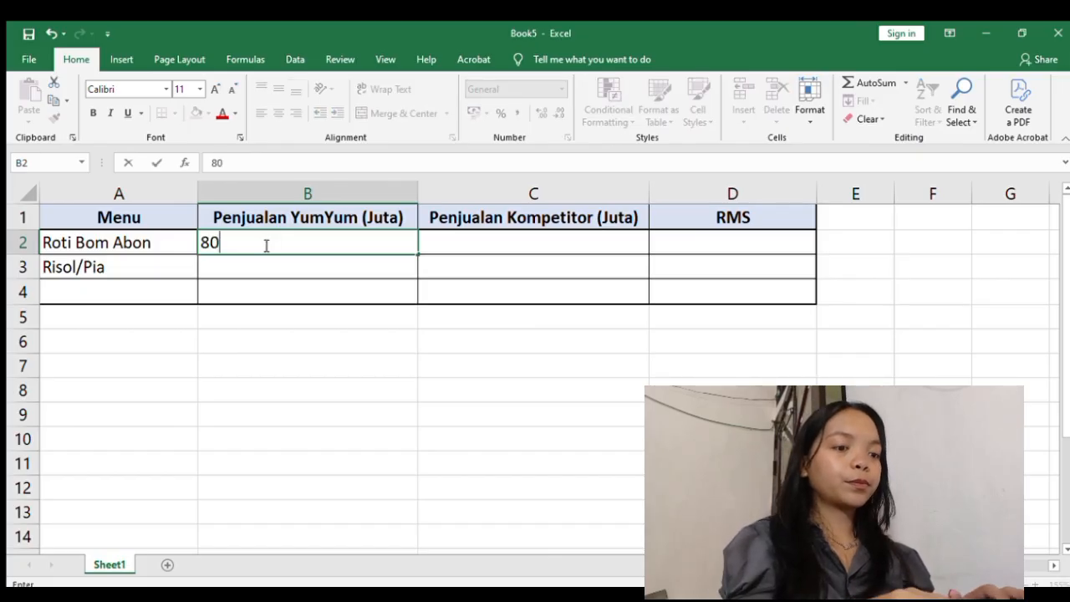
pyautogui.press('Return')
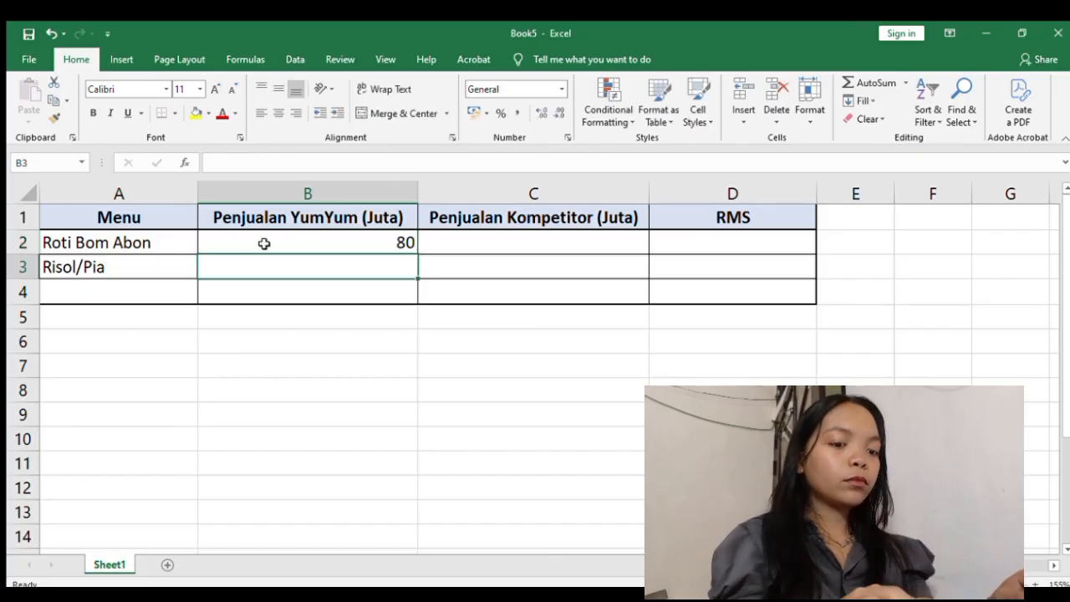
pyautogui.write('150')
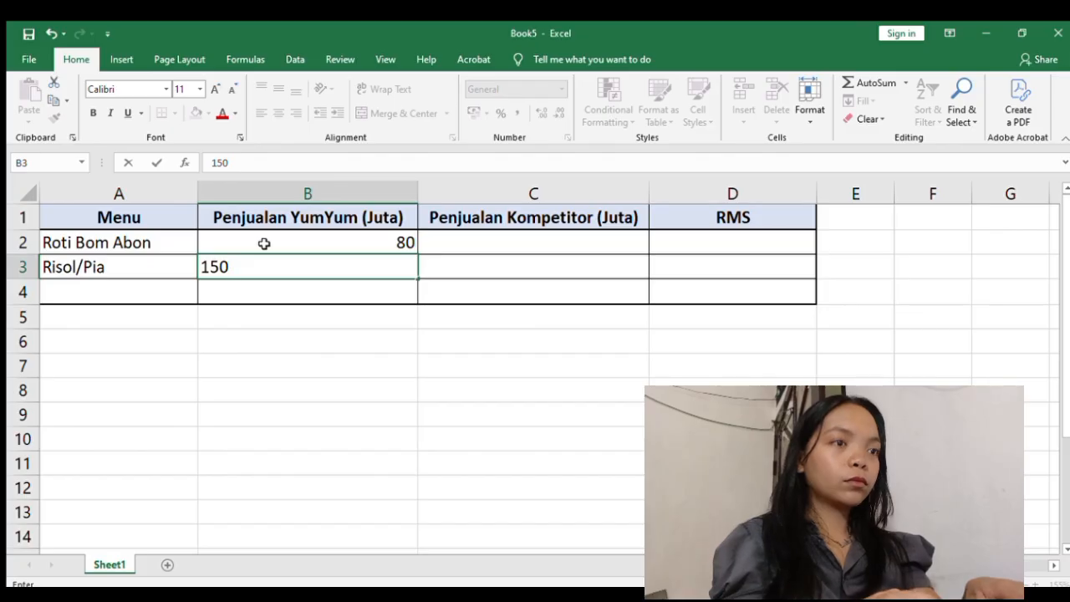
pyautogui.press('Tab')
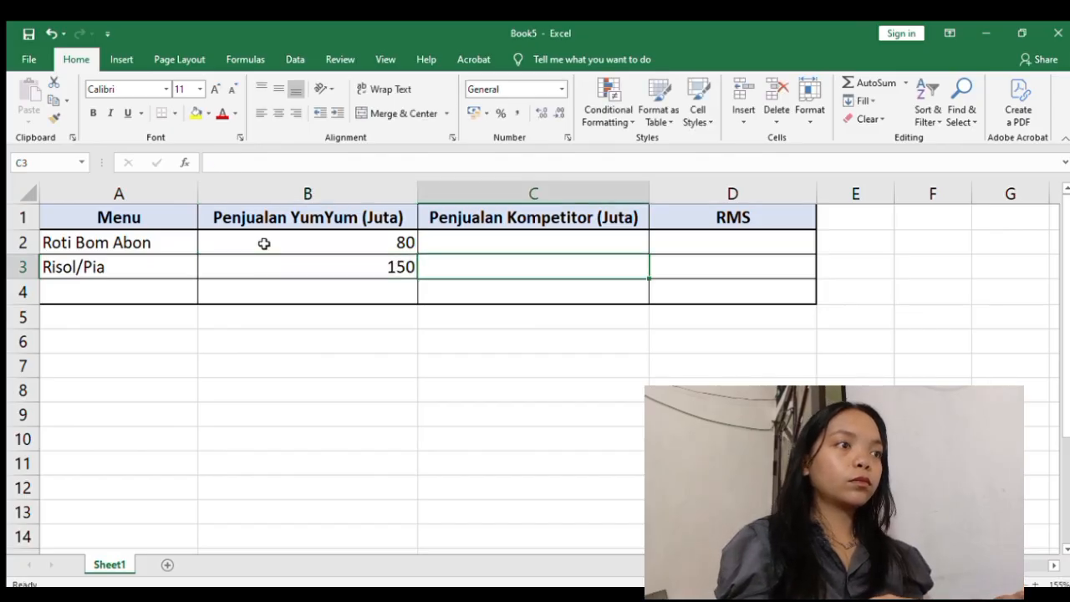
pyautogui.write('50')
pyautogui.press('Up')
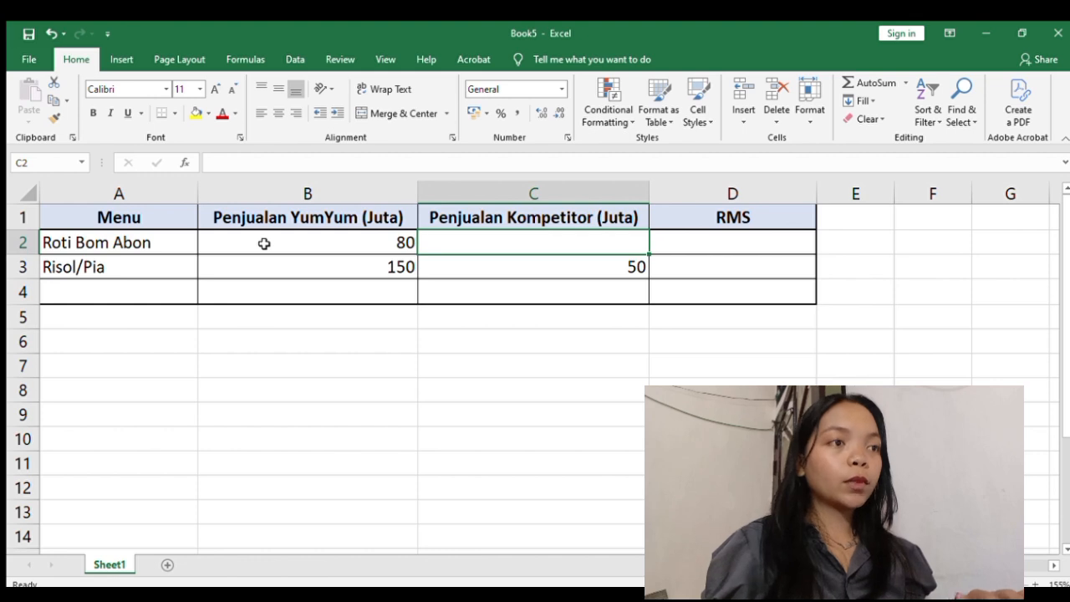
pyautogui.write('120')
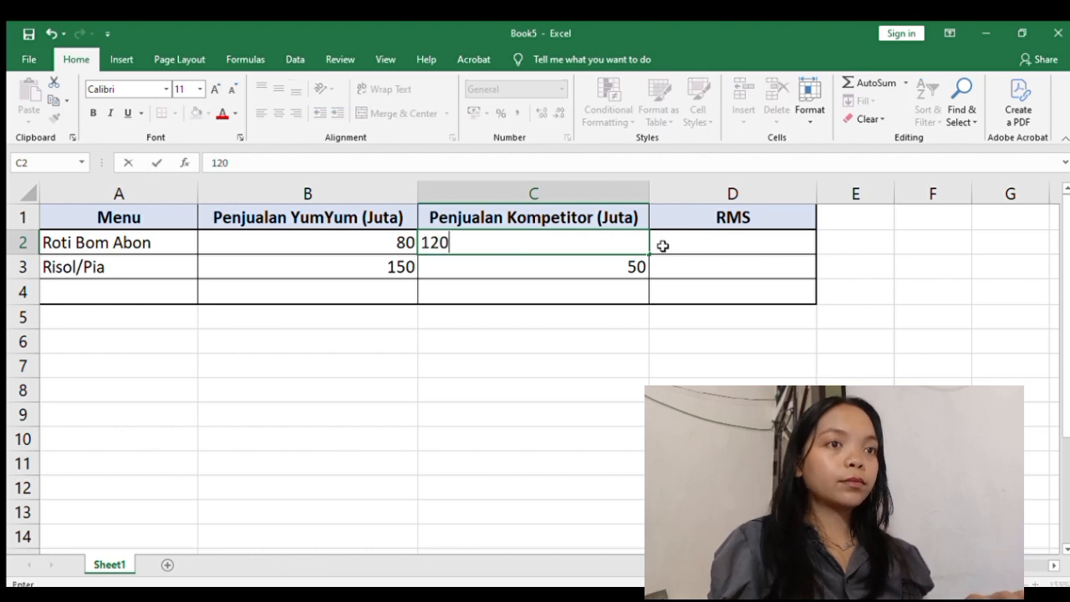
pyautogui.click(709, 251)
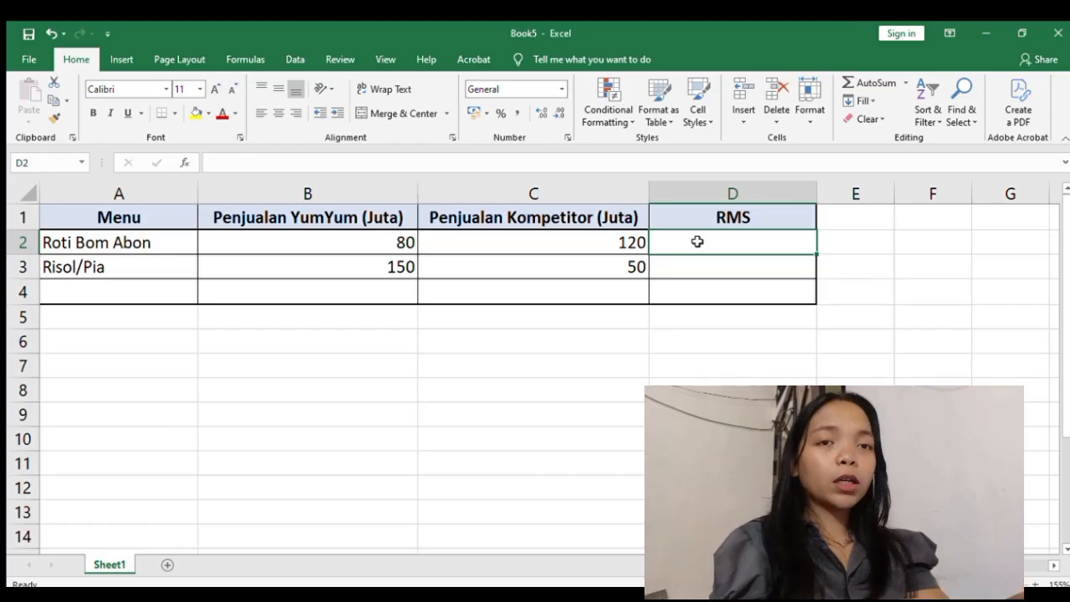
# Calculate the RMS for Roti Bom Abon in D2 with the formula =B2/C2.
pyautogui.write('=')
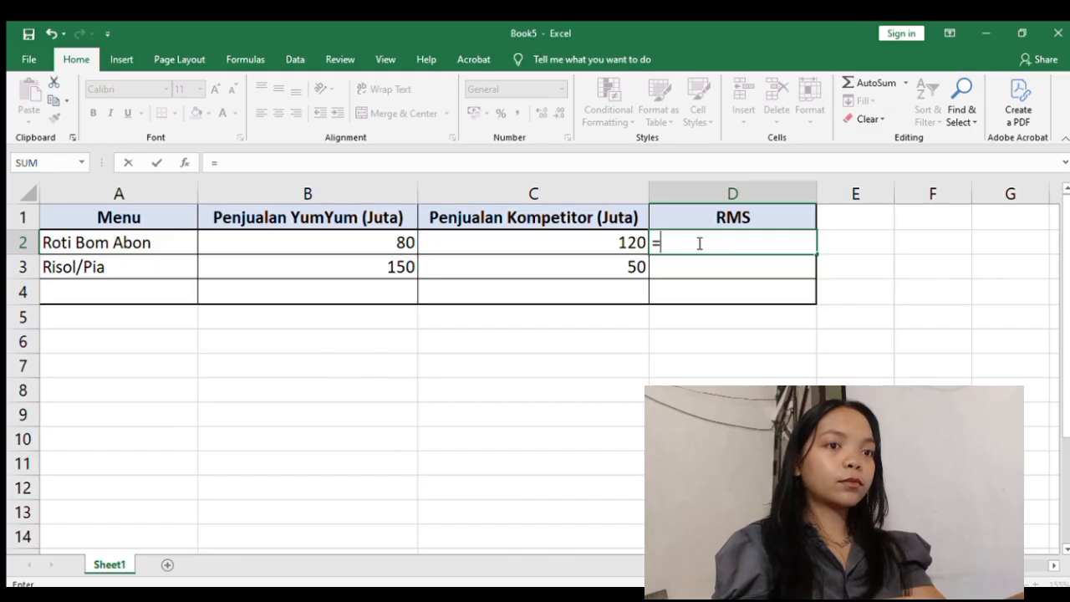
pyautogui.write('B')
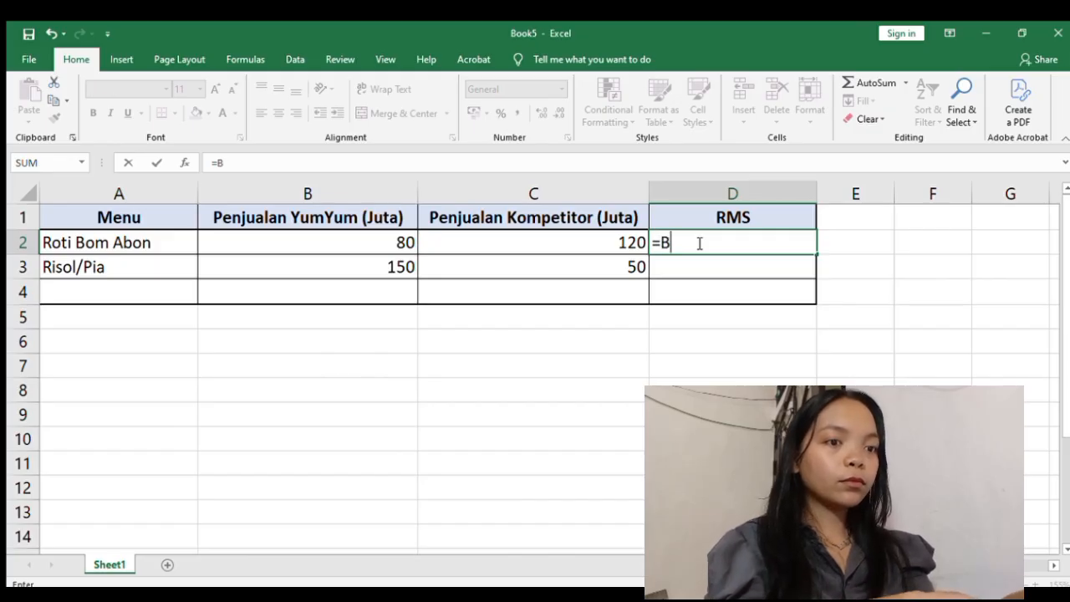
pyautogui.write('2/C2')
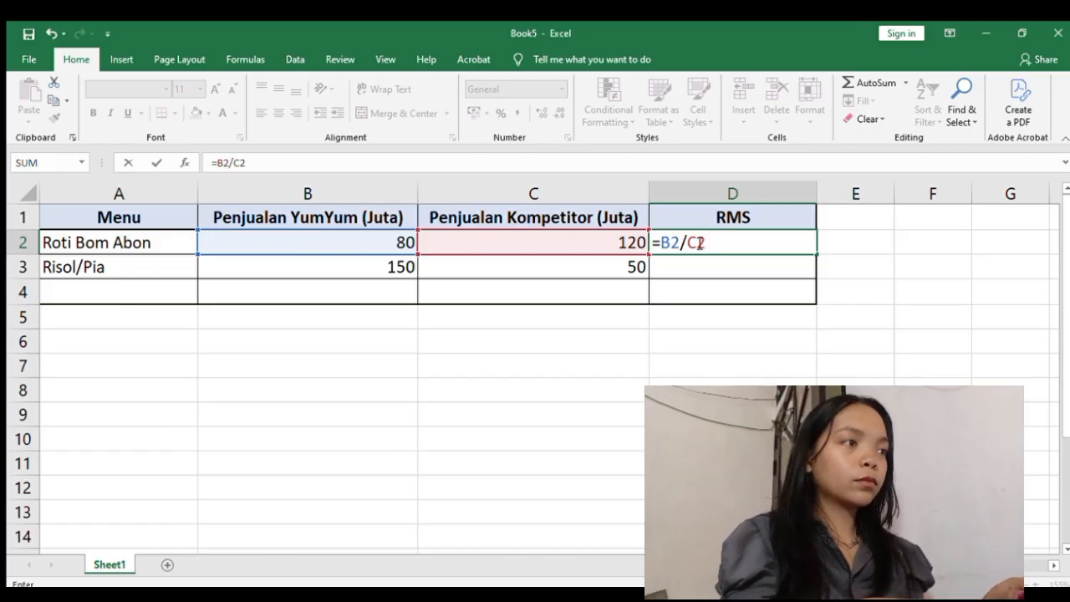
pyautogui.press('Return')
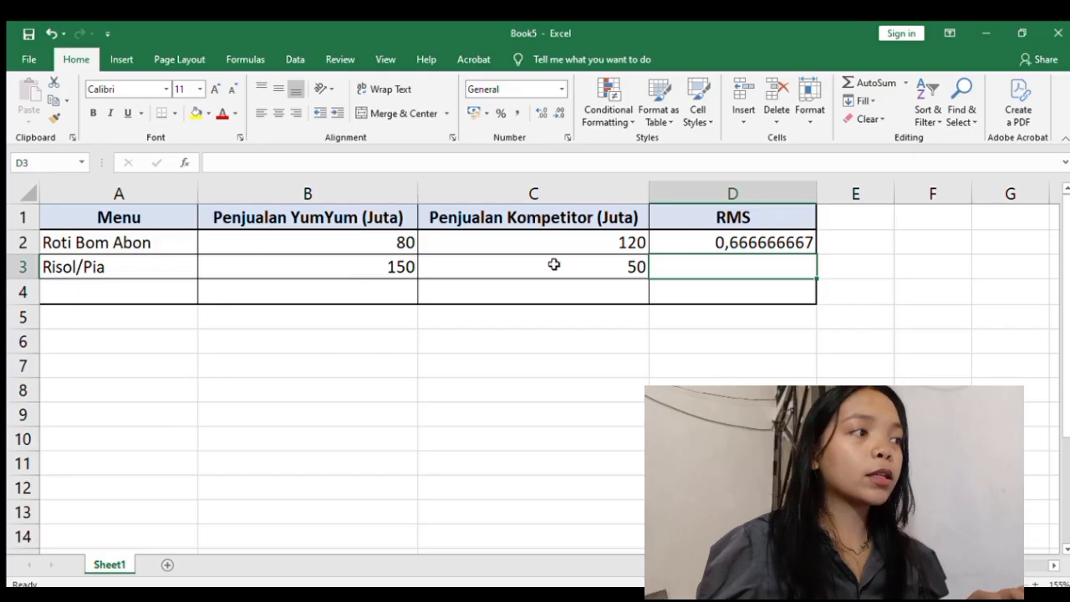
# Fill the RMS formula from D2 down to D3 for Risol/Pia.
pyautogui.click(804, 243)
pyautogui.moveTo(822, 256); pyautogui.dragTo(808, 270)
pyautogui.click(929, 359)
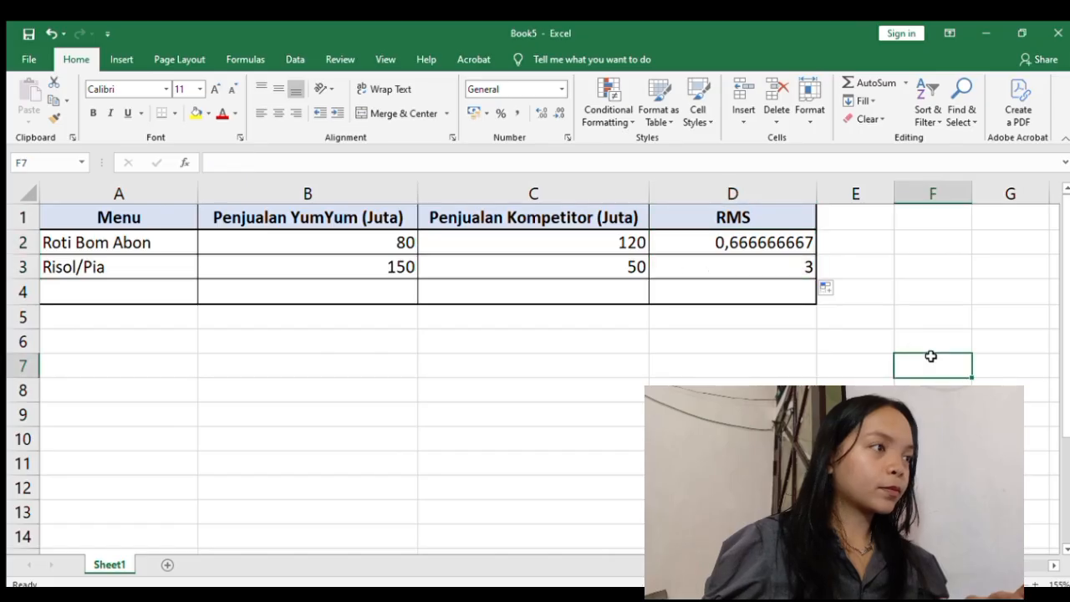